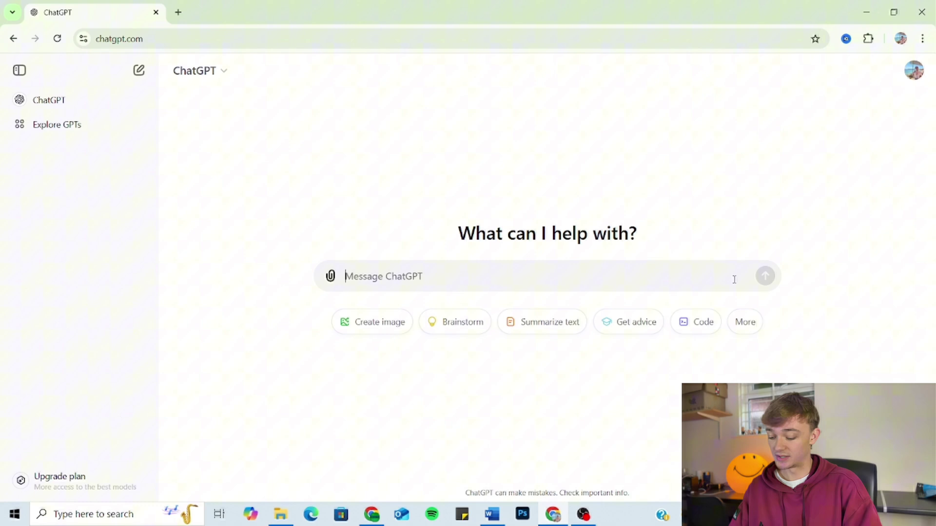
# Step: Ask ChatGPT for t-shirt slogan ideas for the car niche
pyautogui.write('give me slogan')
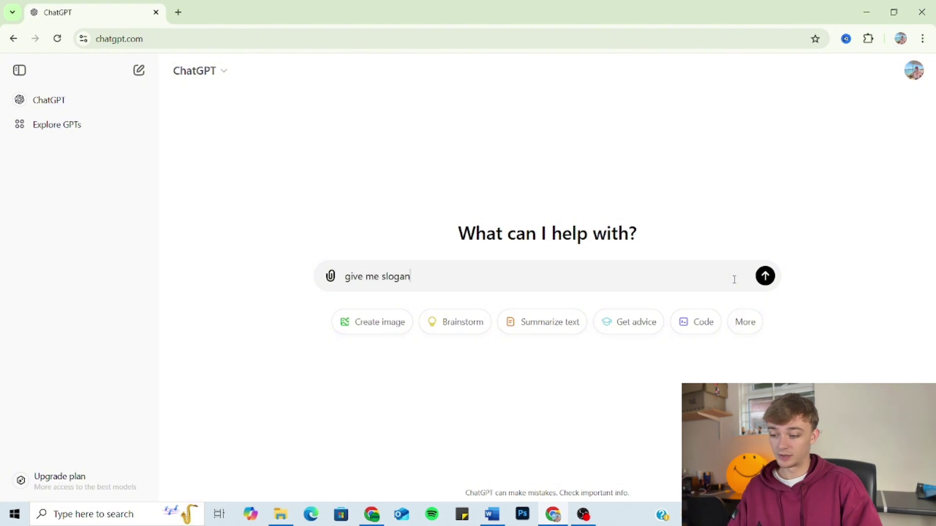
pyautogui.write(' ideas')
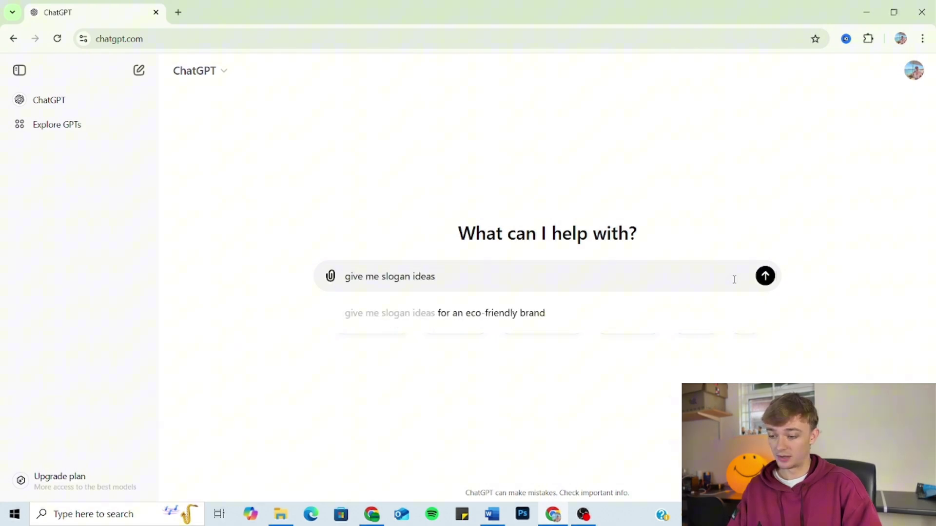
pyautogui.click(383, 277)
pyautogui.write('t-shirt')
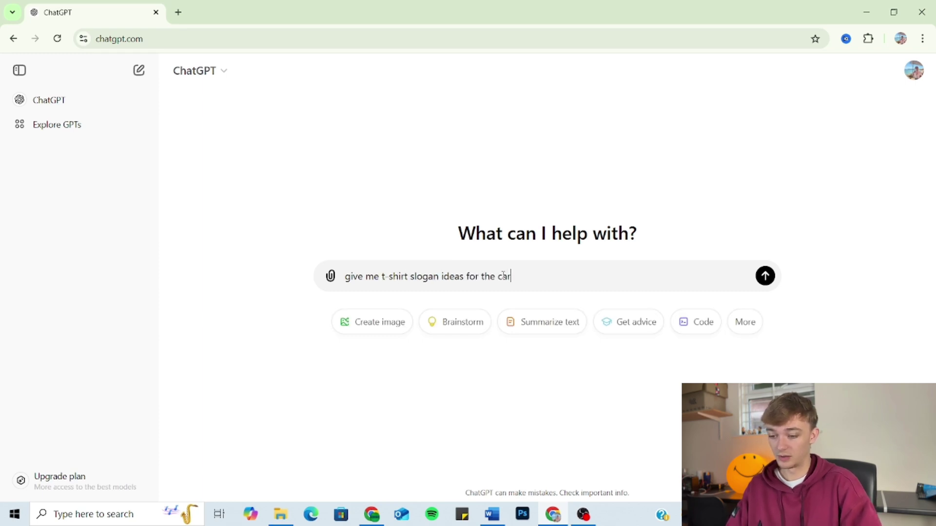
pyautogui.press('Return')
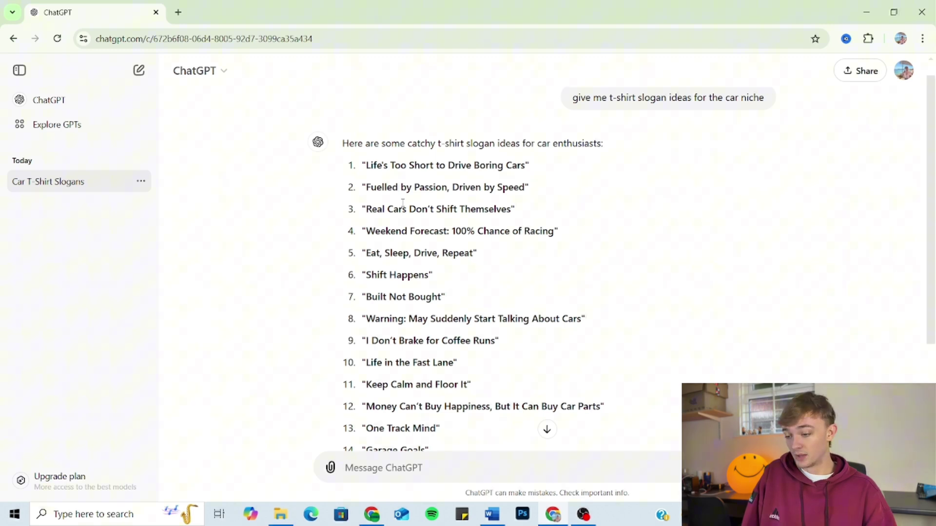
# Step: Scroll through the slogan list and select 'Built Not Bought'
pyautogui.scroll(-1, 405, 234)
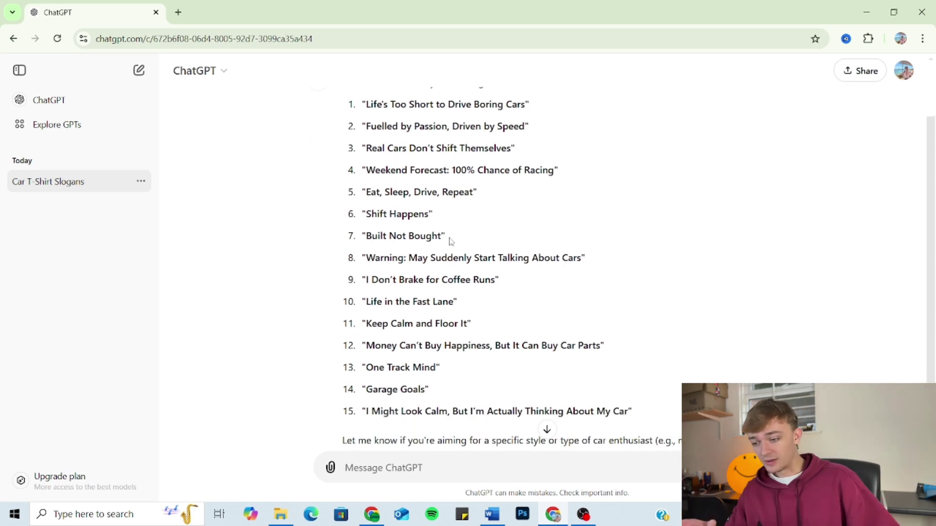
pyautogui.scroll(1, 451, 245)
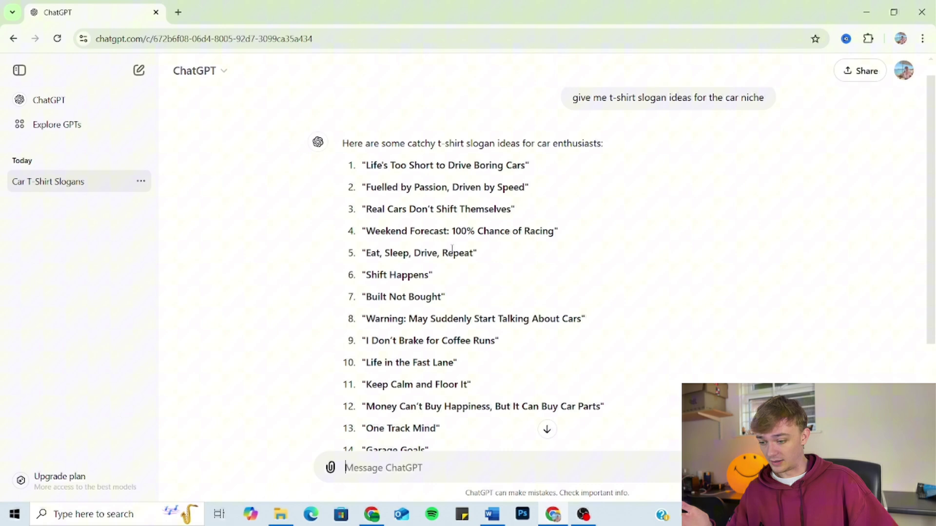
pyautogui.scroll(-1, 451, 249)
pyautogui.moveTo(394, 237); pyautogui.dragTo(443, 238)
pyautogui.hotkey('ctrl', 'c')
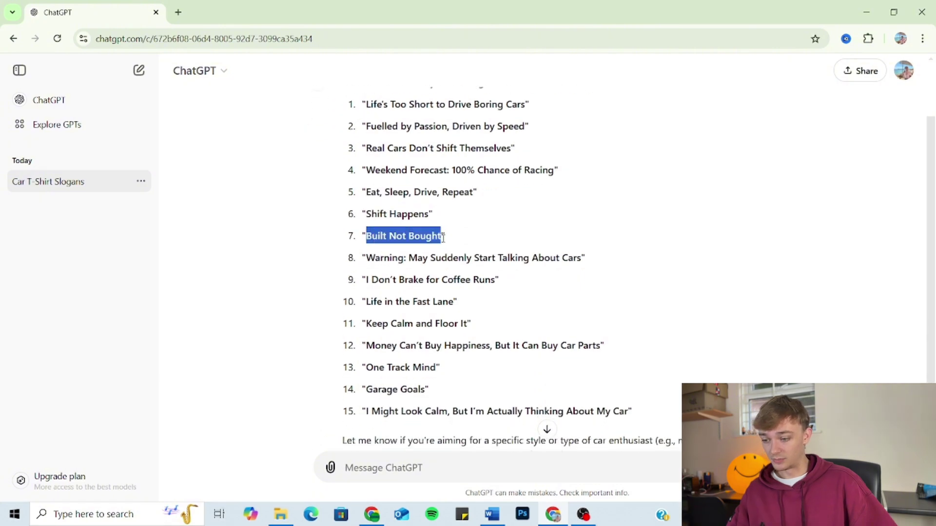
# Step: In a new tab, search Etsy UK for 'Built Not Bought car t shirt'
pyautogui.click(178, 12)
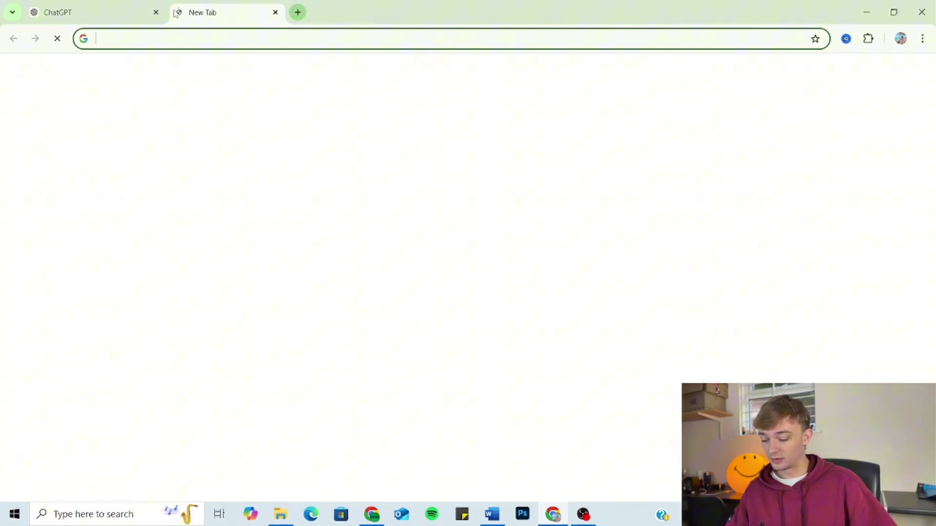
pyautogui.write('ets')
pyautogui.press('Down')
pyautogui.press('Down')
pyautogui.press('Down')
pyautogui.press('Down')
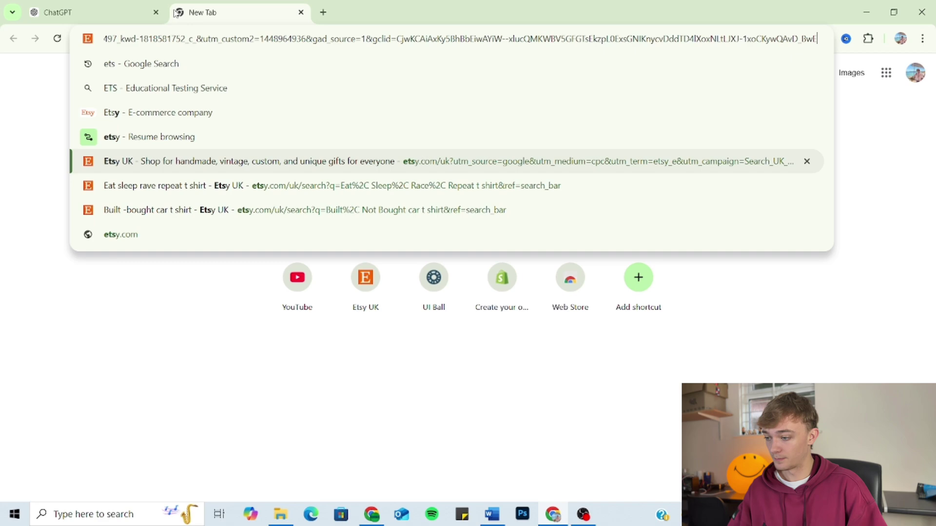
pyautogui.press('Return')
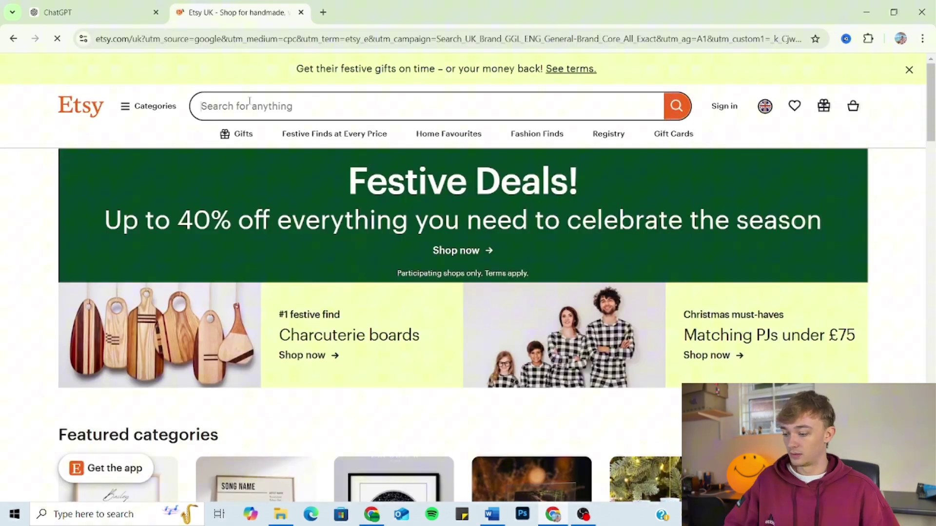
pyautogui.click(253, 101)
pyautogui.hotkey('ctrl', 'v')
pyautogui.write('c')
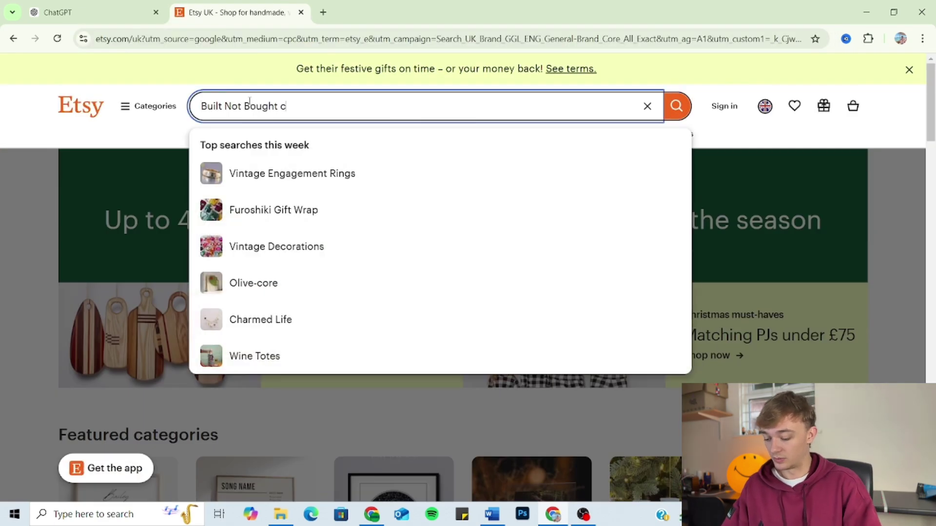
pyautogui.write('ar t shirt')
pyautogui.press('Return')
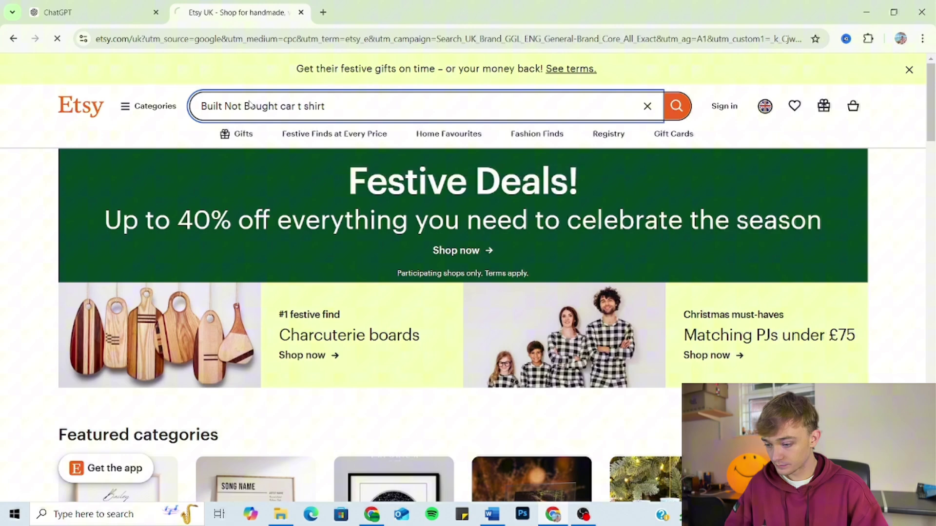
# Step: Browse the Etsy search results, then return to the ChatGPT tab
pyautogui.scroll(-3, 410, 243)
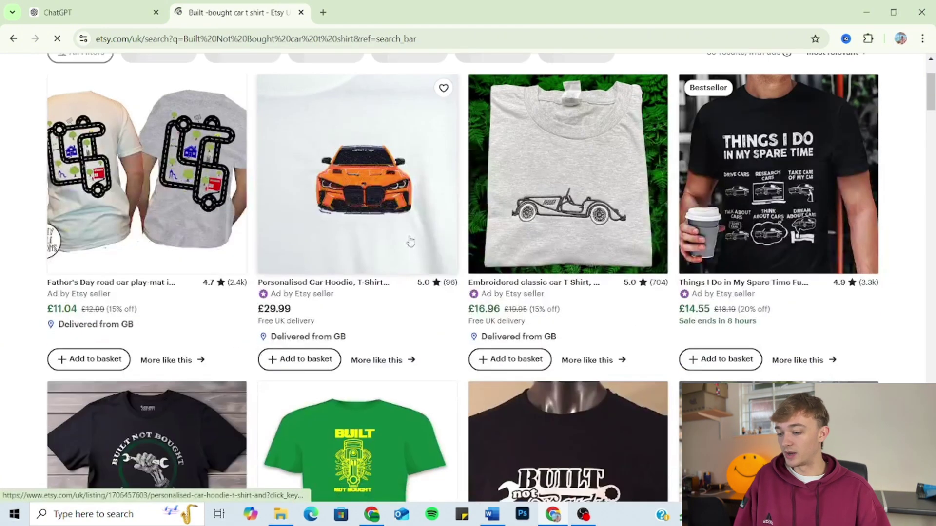
pyautogui.scroll(-2, 411, 242)
pyautogui.scroll(-3, 568, 341)
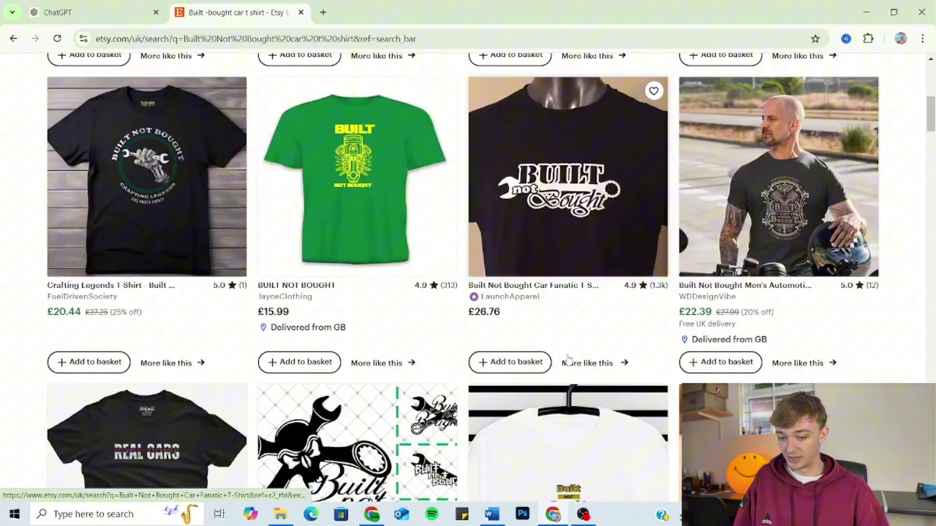
pyautogui.scroll(-3, 568, 360)
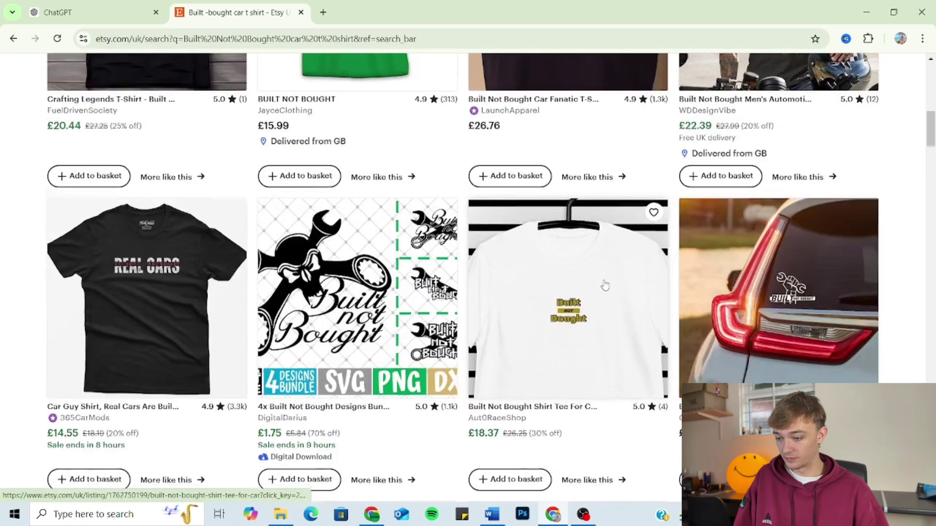
pyautogui.scroll(-3, 604, 286)
pyautogui.scroll(-2, 790, 149)
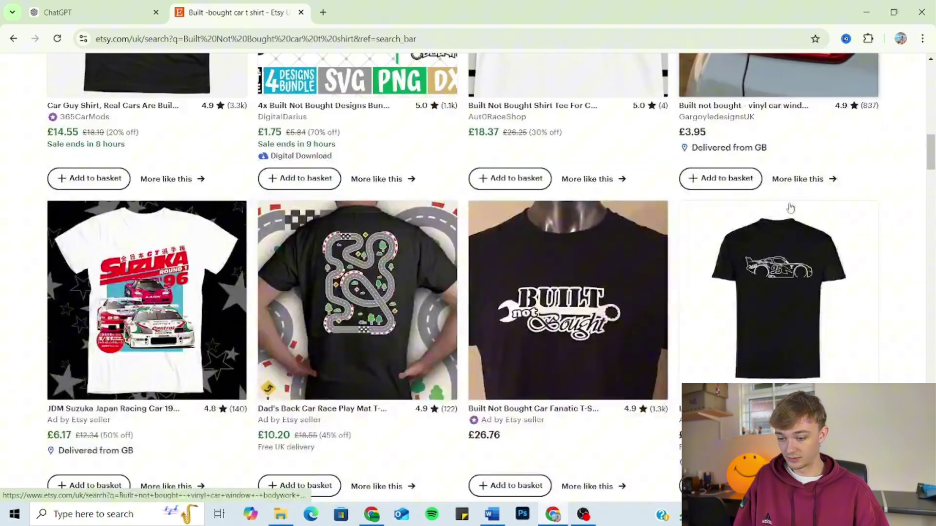
pyautogui.scroll(-4, 380, 371)
pyautogui.scroll(-1, 379, 371)
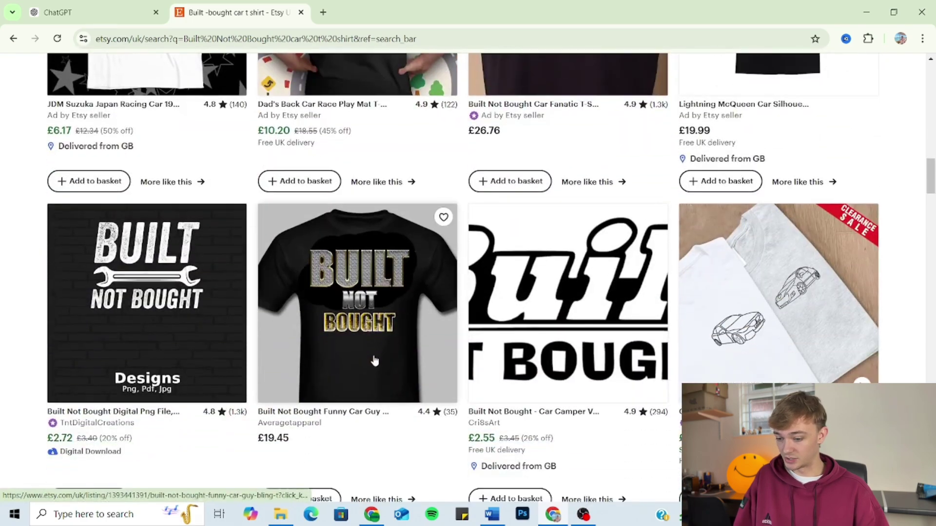
pyautogui.scroll(-2, 88, 333)
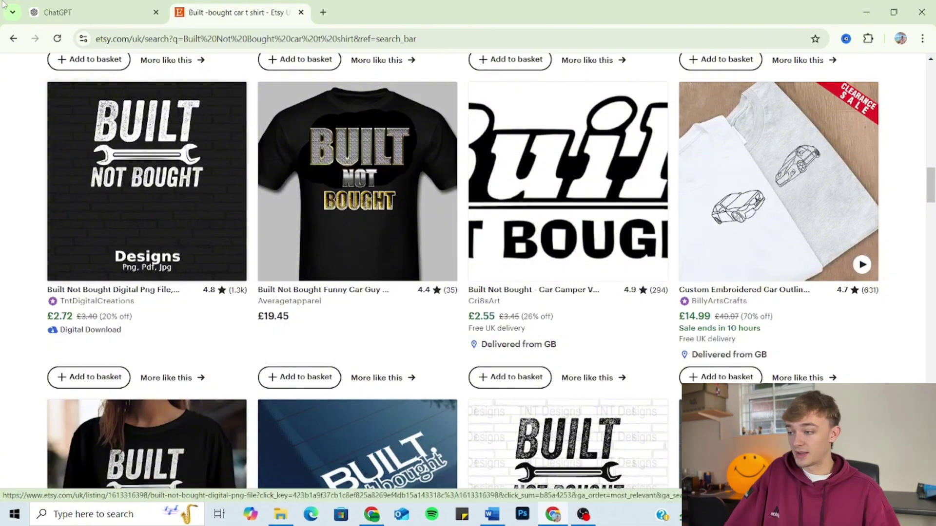
pyautogui.hotkey('ctrl', 'Tab')
# Step: Select a block of car slogans, then bring up the Printify Pet Food Mat (12x18) page and select its title
pyautogui.moveTo(530, 411); pyautogui.dragTo(368, 166)
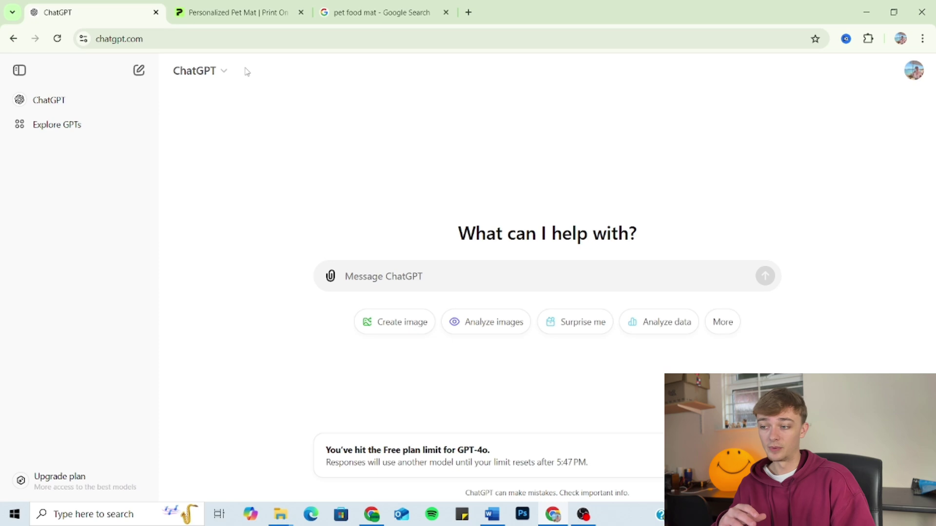
pyautogui.click(239, 20)
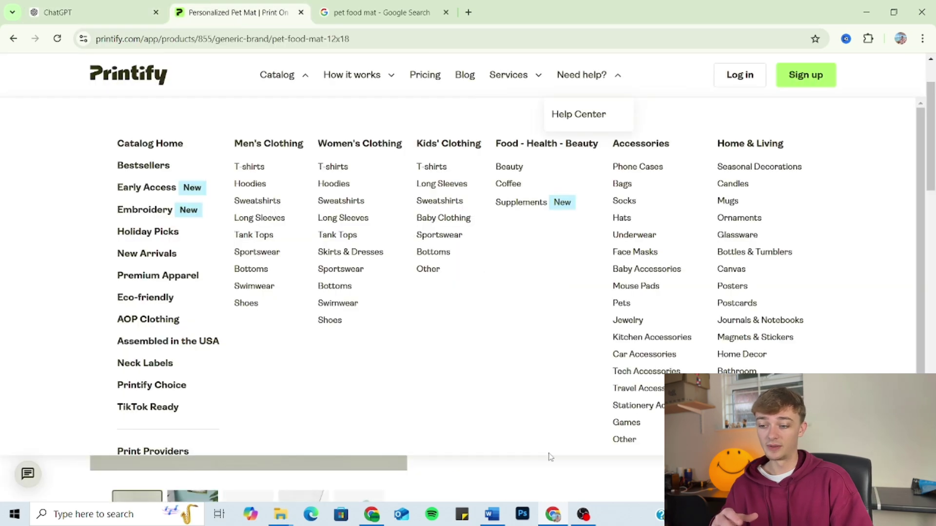
pyautogui.click(560, 476)
pyautogui.moveTo(428, 186); pyautogui.dragTo(552, 188)
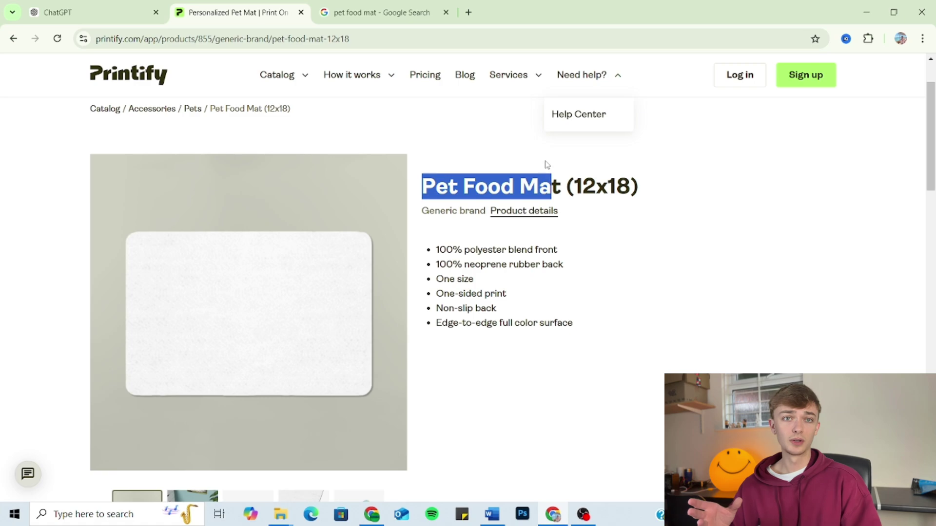
# Step: Show the All results for 'pet food mat' on Google and advance the sponsored mat carousel
pyautogui.click(363, 9)
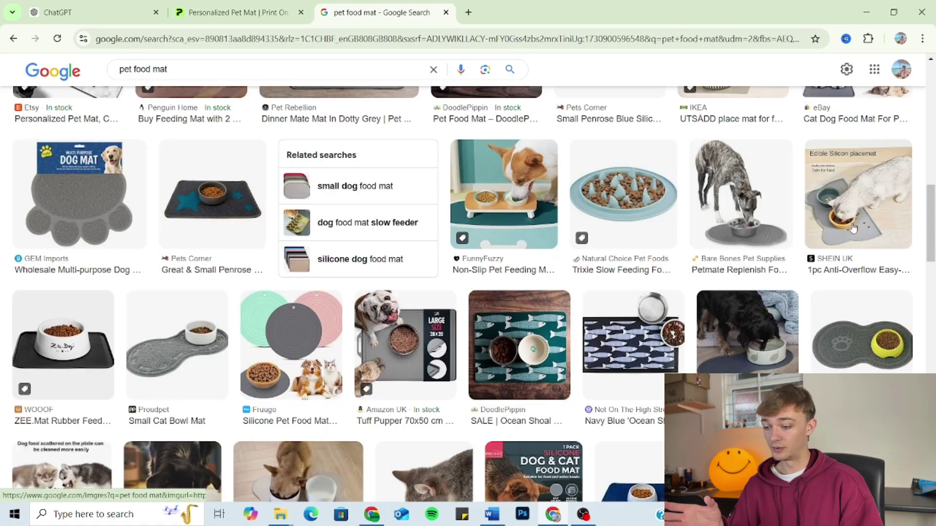
pyautogui.scroll(10, 218, 130)
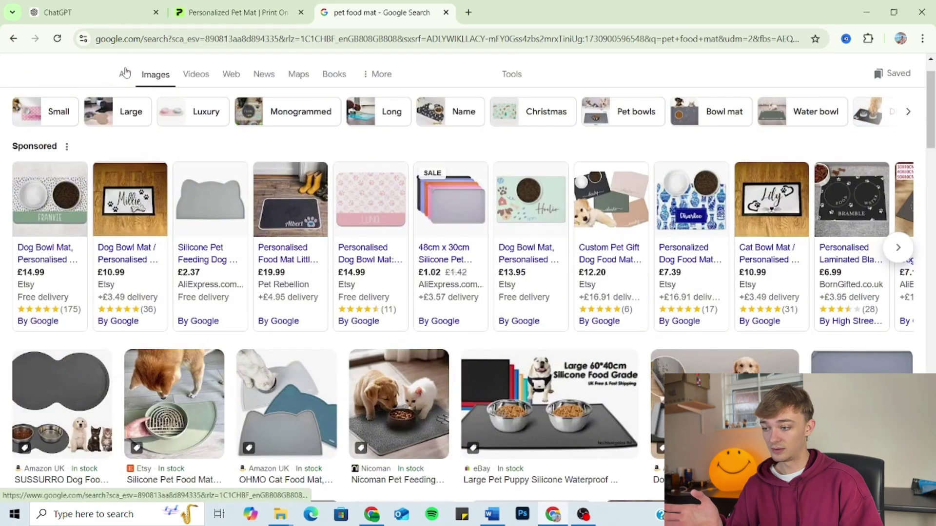
pyautogui.click(124, 73)
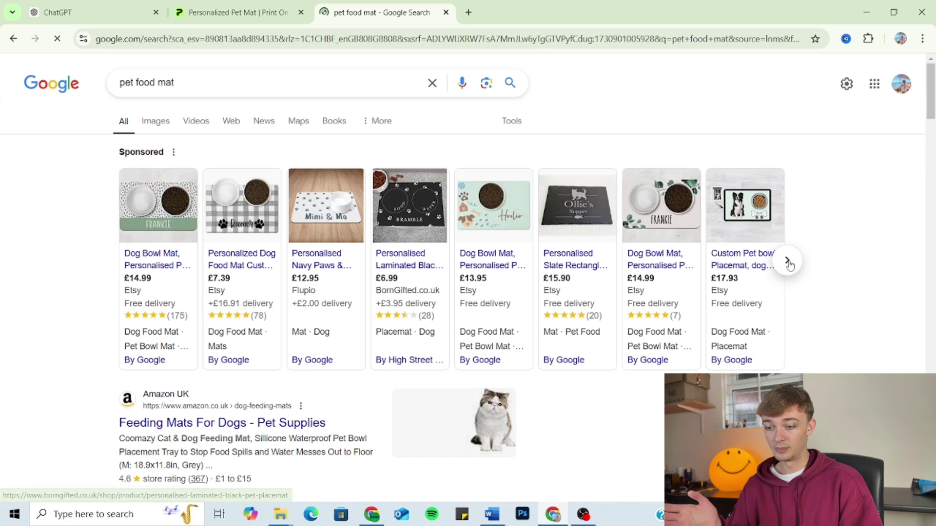
pyautogui.click(788, 262)
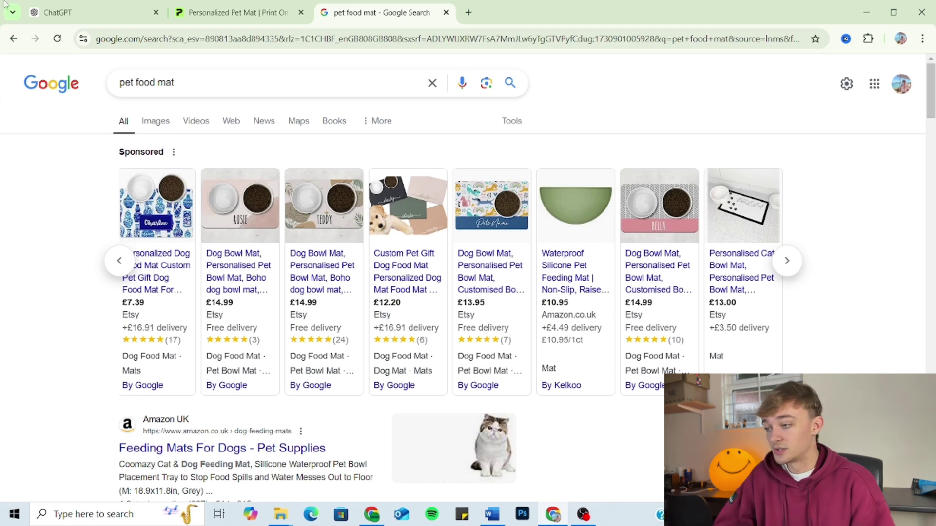
# Step: Ask ChatGPT for dog slogan ideas to put on pet food mats
pyautogui.click(78, 12)
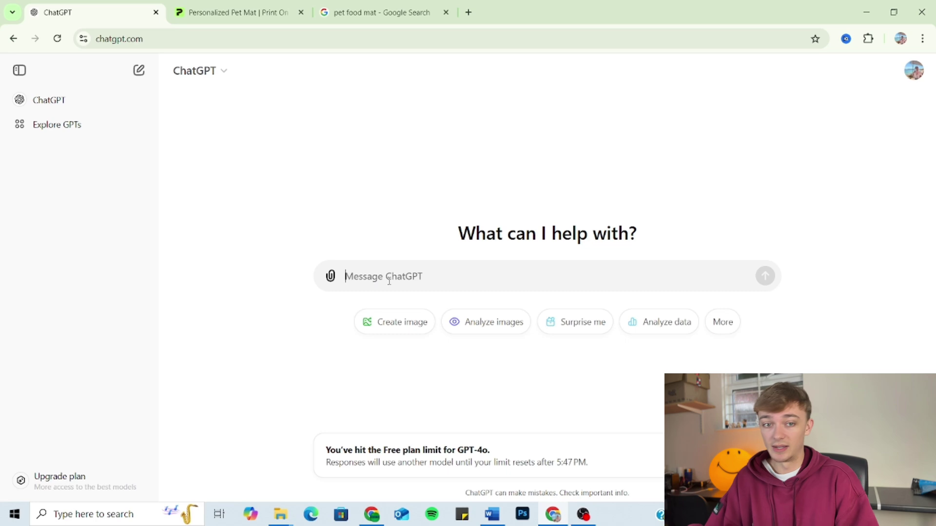
pyautogui.write('ple')
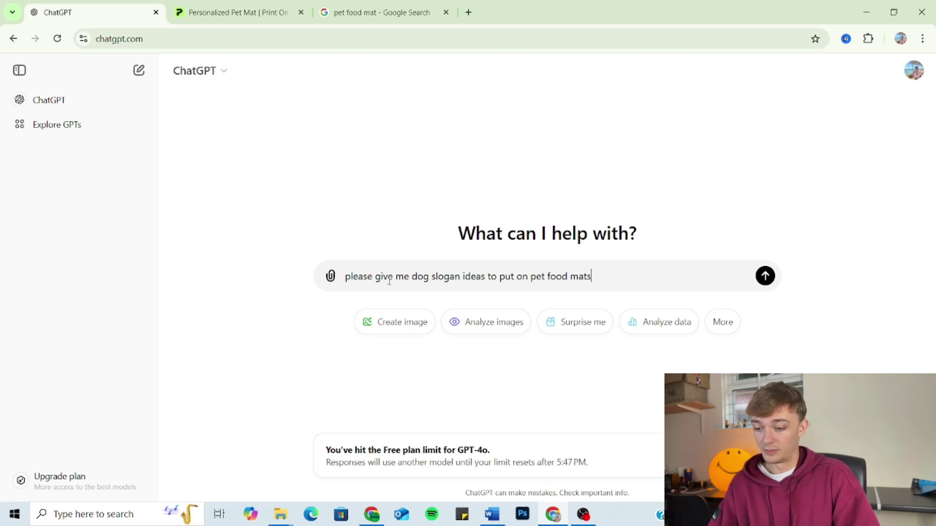
pyautogui.press('Return')
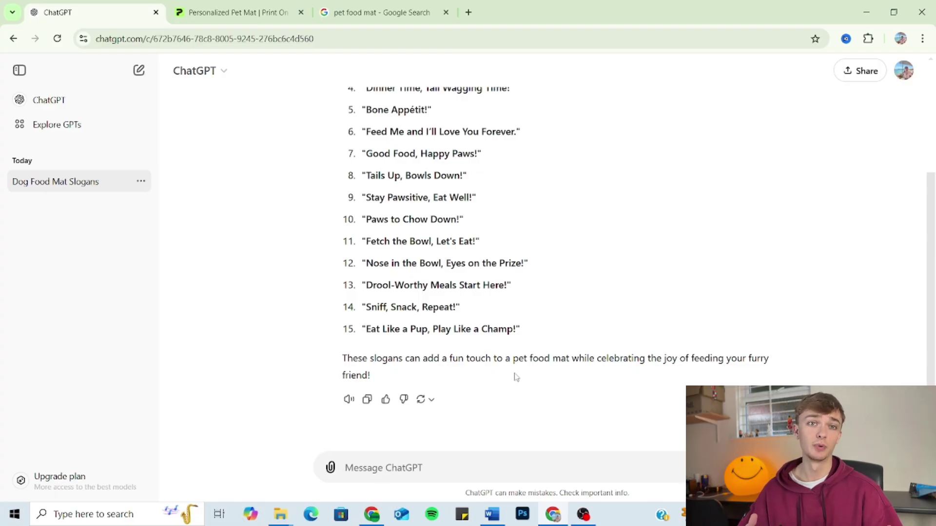
# Step: Paste the original pet food mat prompt into a new message and append 'for golden retriever owners'
pyautogui.scroll(4, 515, 377)
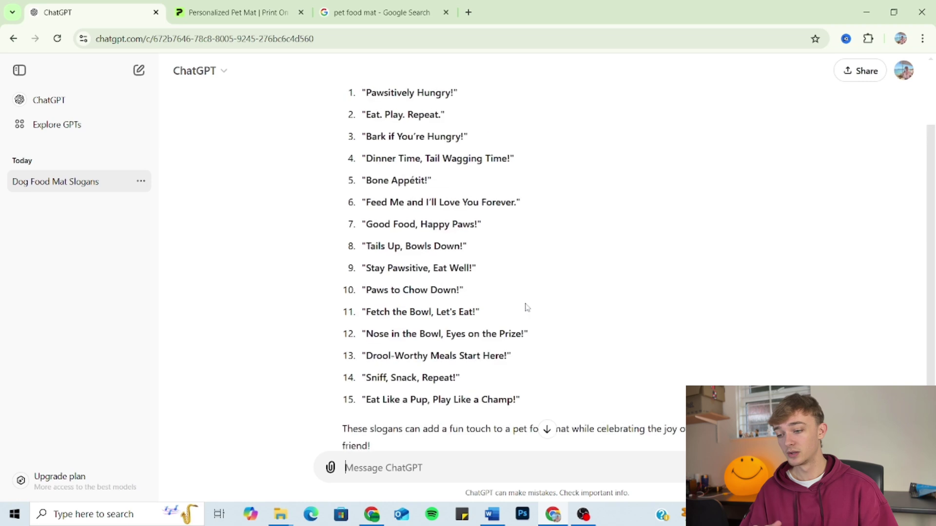
pyautogui.moveTo(518, 116); pyautogui.dragTo(763, 110)
pyautogui.hotkey('ctrl', 'c')
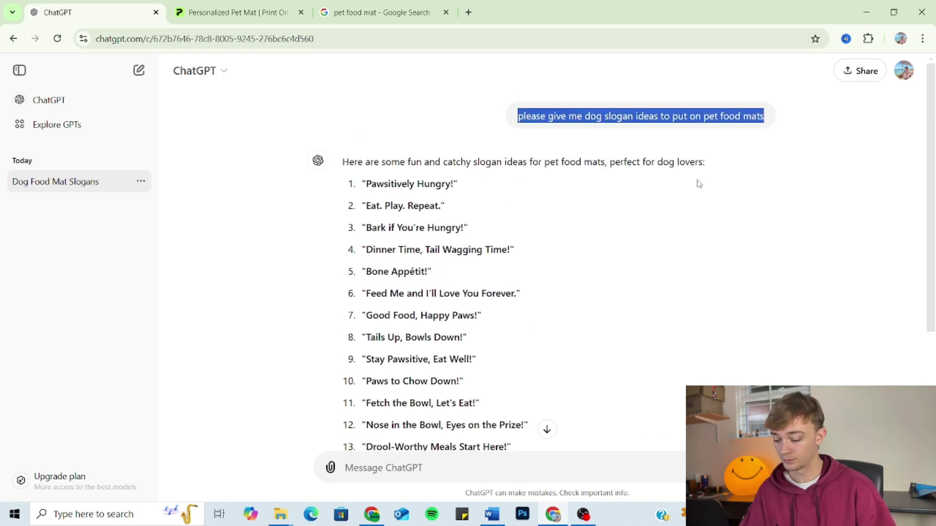
pyautogui.click(554, 471)
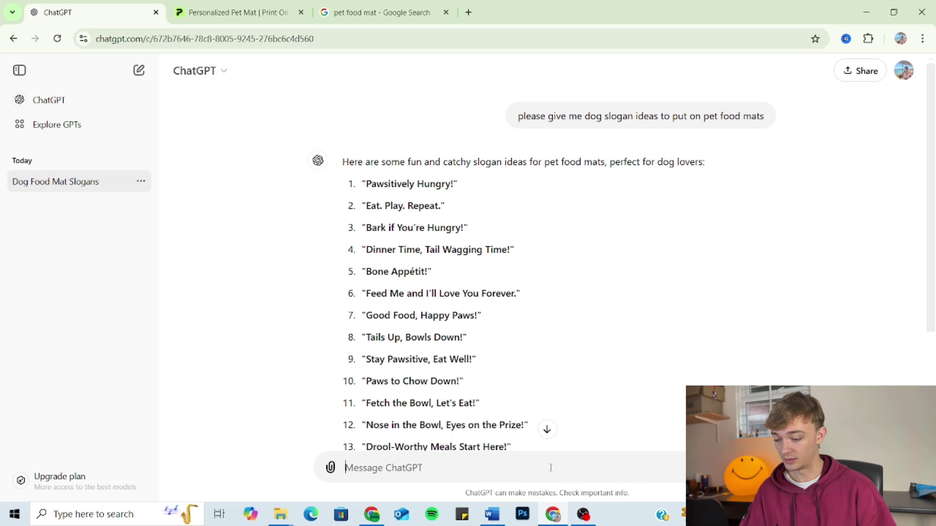
pyautogui.hotkey('ctrl', 'v')
pyautogui.scroll(-3, 516, 331)
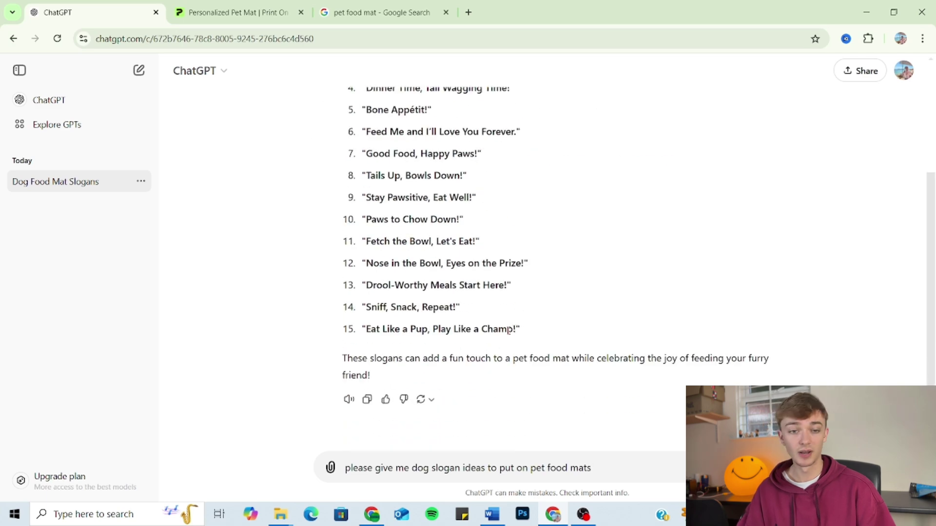
pyautogui.write('for ')
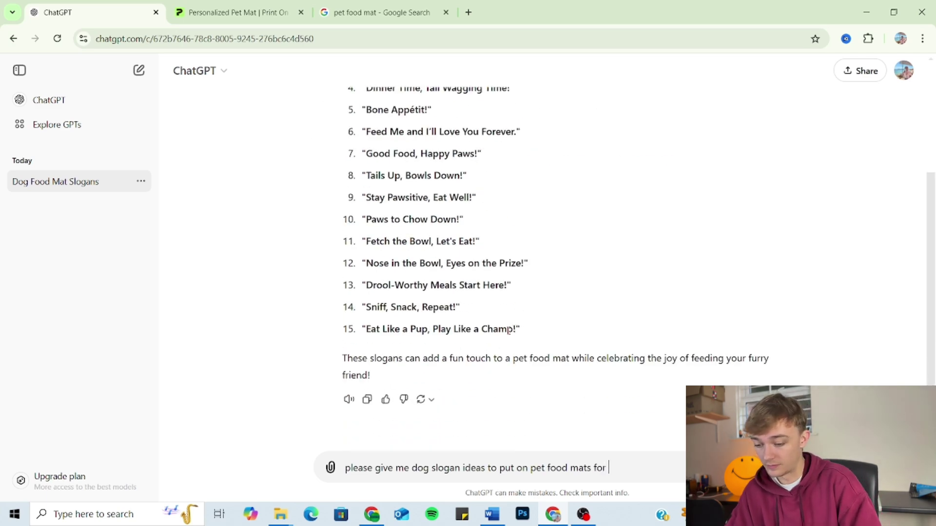
pyautogui.write('golde n')
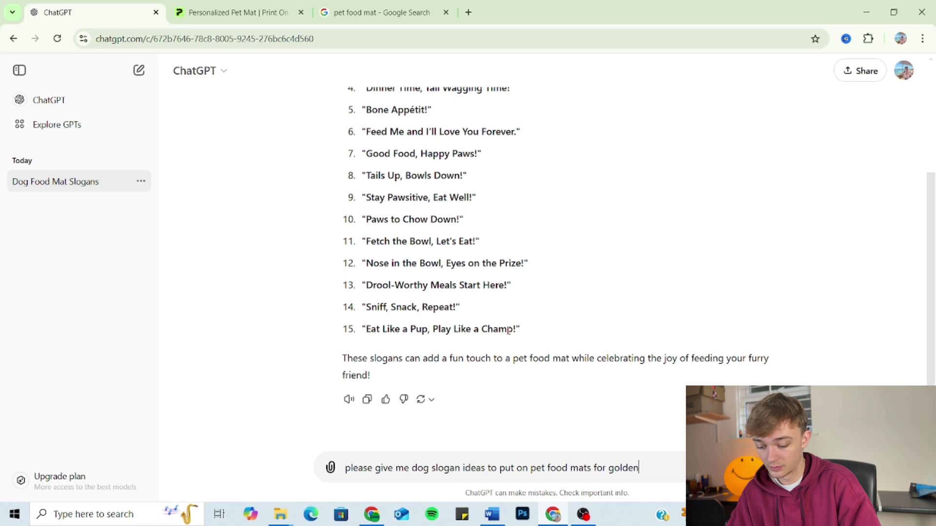
pyautogui.write(' retrie')
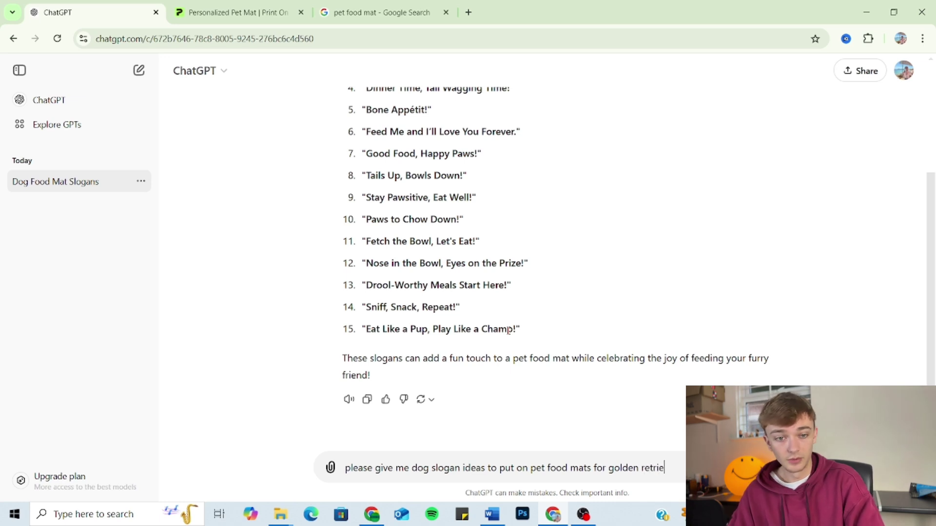
pyautogui.write('ver owners')
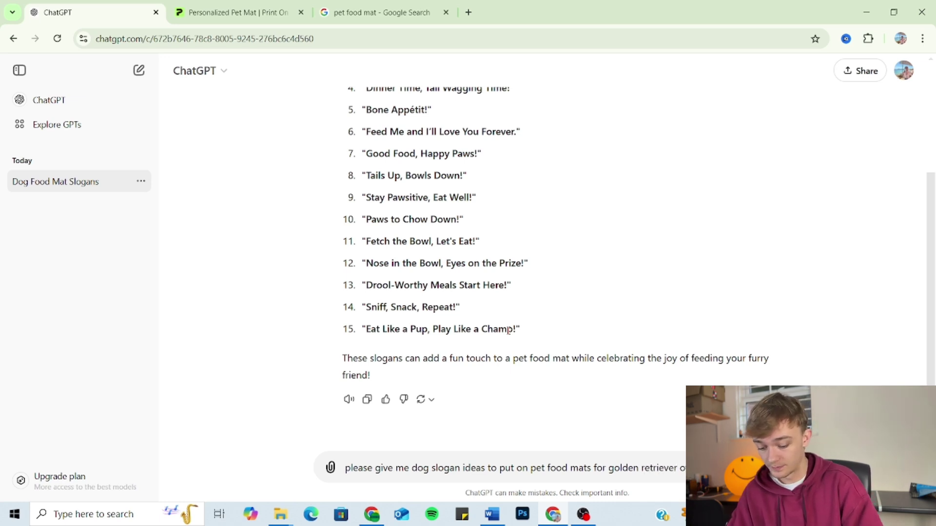
# Step: Send the golden retriever owners prompt and scroll through the 15 slogans returned
pyautogui.press('Return')
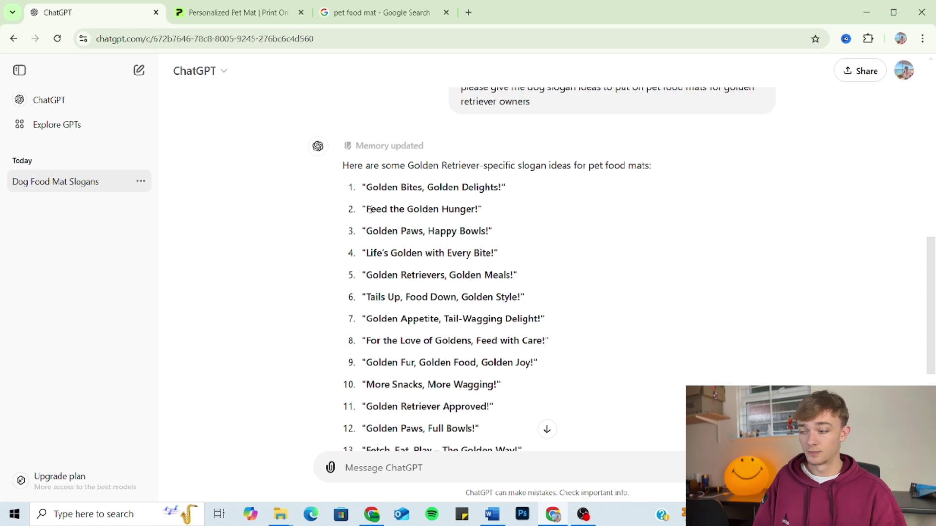
pyautogui.scroll(-3, 686, 312)
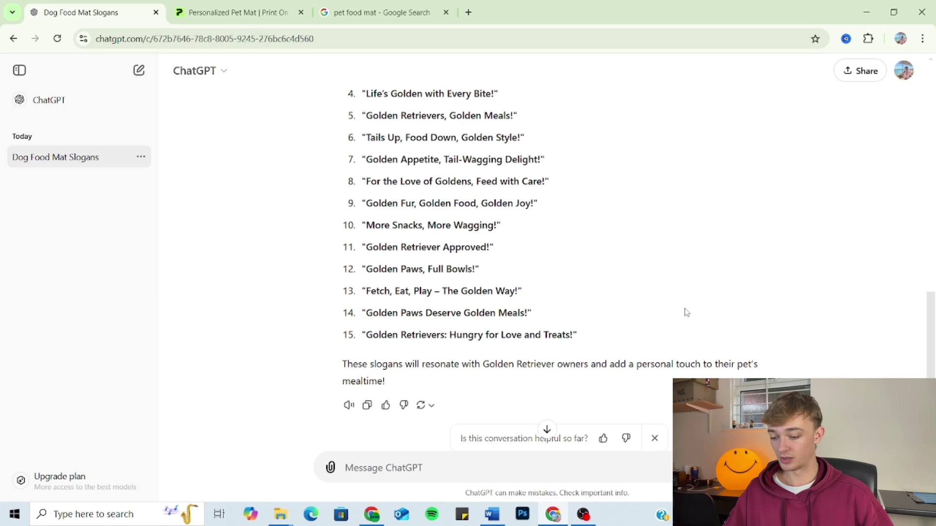
# Step: Resend the golden retriever prompt with 'golden retriever is a naughty boy.' appended
pyautogui.click(571, 465)
pyautogui.hotkey('ctrl', 'v')
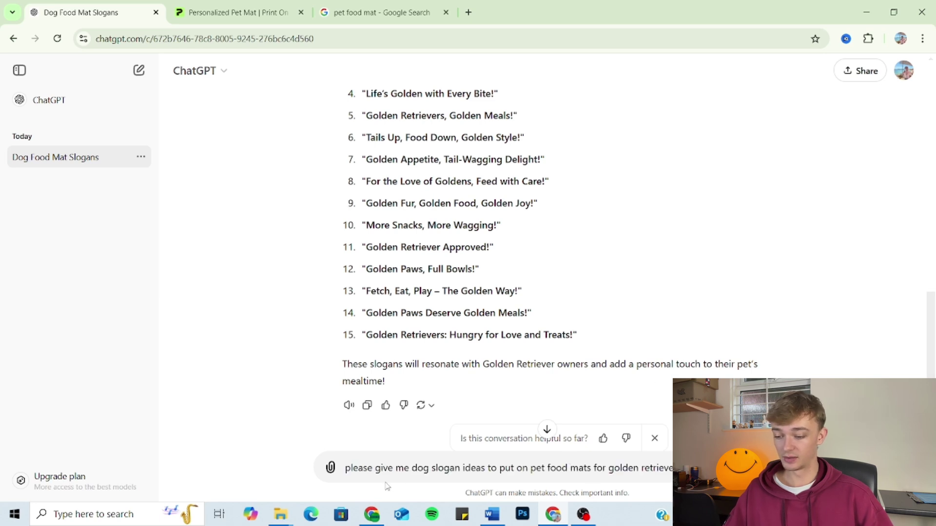
pyautogui.moveTo(352, 469); pyautogui.dragTo(678, 469)
pyautogui.press('Right')
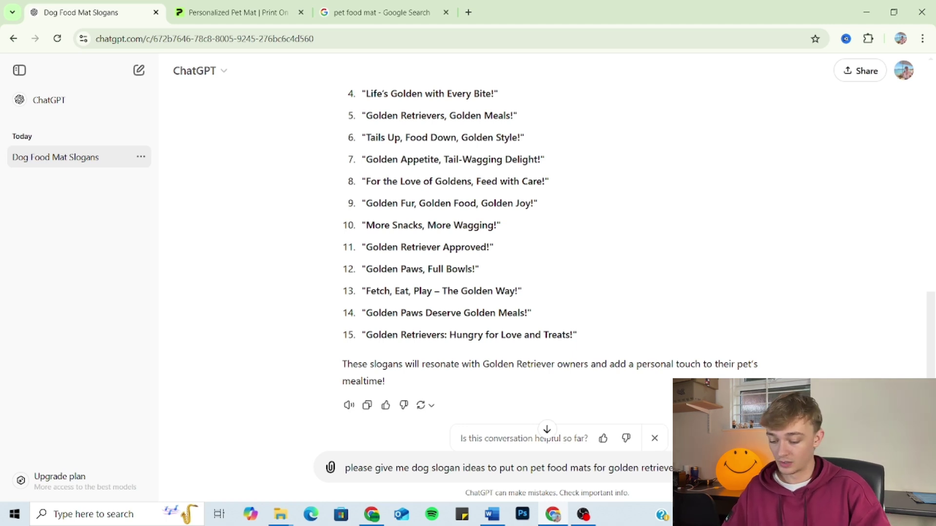
pyautogui.write('golden retriev')
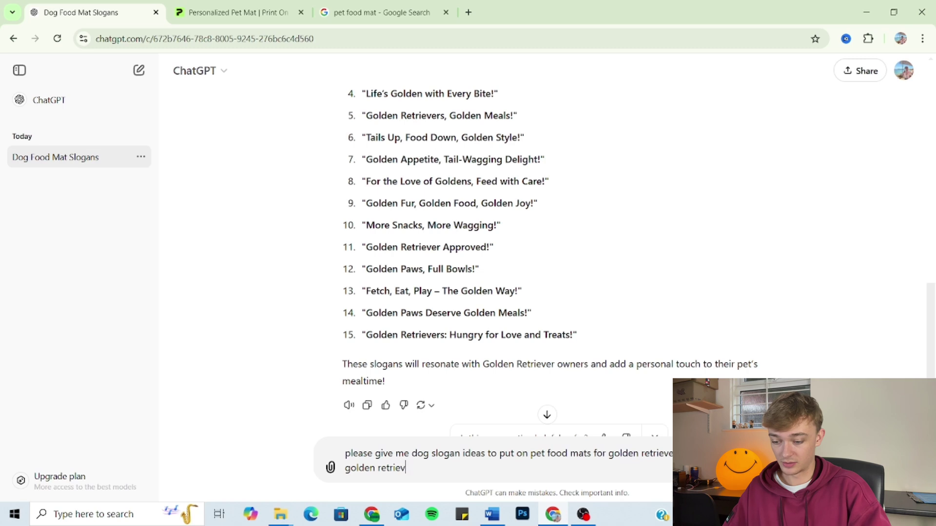
pyautogui.write('er is a nughty')
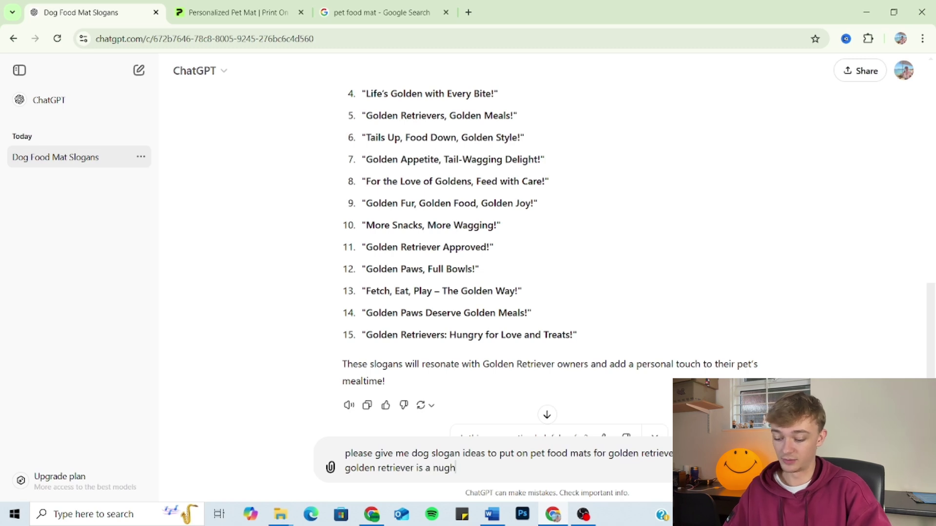
pyautogui.press('BackSpace')
pyautogui.press('BackSpace')
pyautogui.press('BackSpace')
pyautogui.press('BackSpace')
pyautogui.press('BackSpace')
pyautogui.write('aughty boy.')
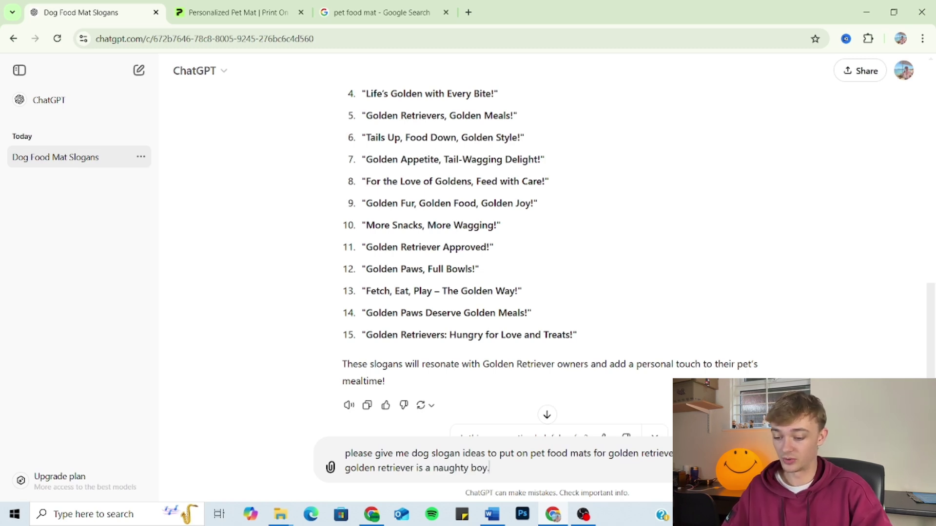
pyautogui.press('Return')
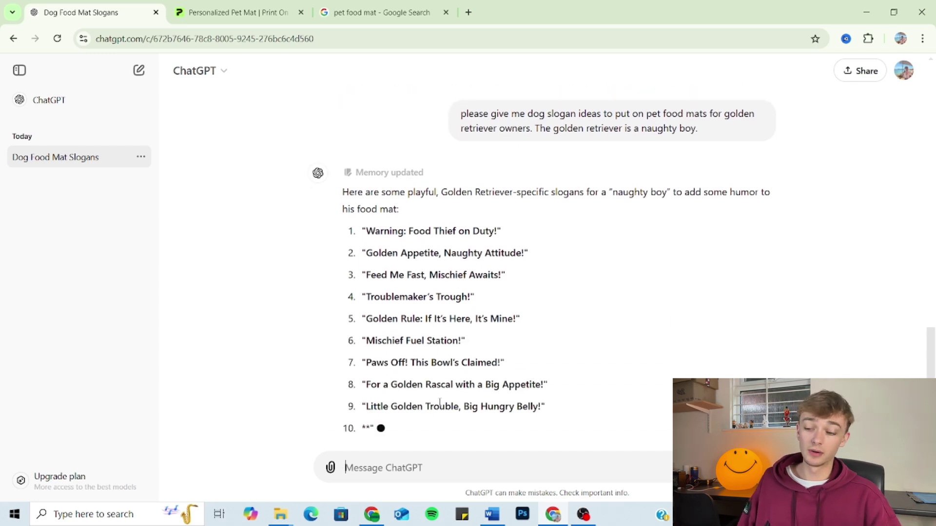
# Step: Review the 15 mischievous slogans, highlighting 'naughty boy' in the prompt and selecting the list
pyautogui.scroll(5, 603, 369)
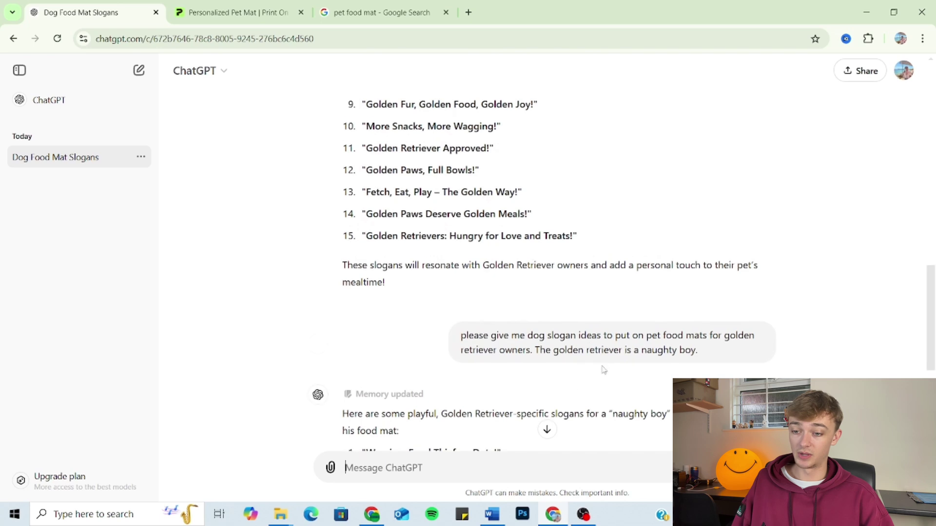
pyautogui.moveTo(659, 355); pyautogui.dragTo(690, 362)
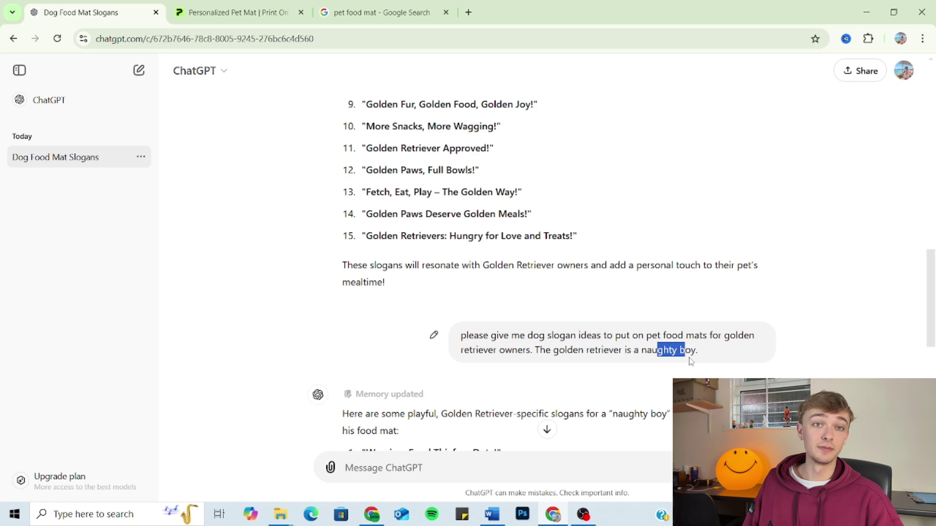
pyautogui.scroll(-9, 689, 356)
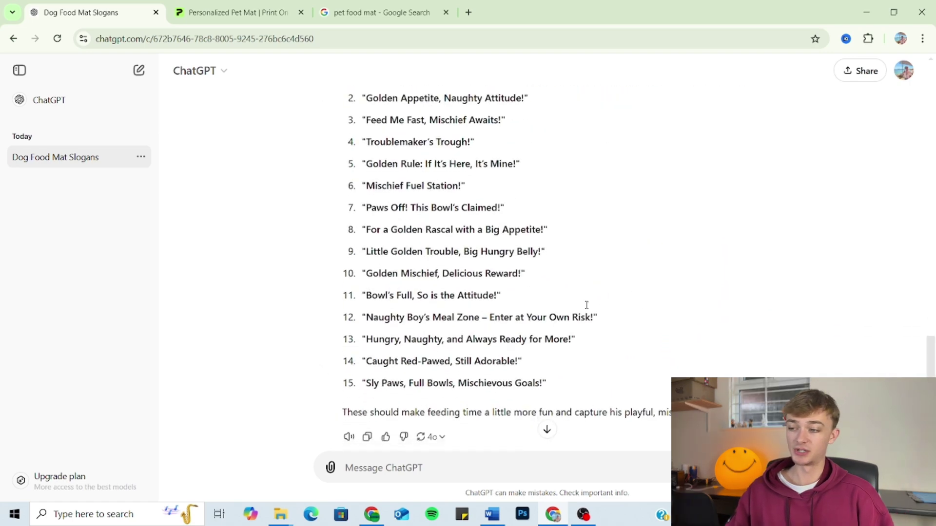
pyautogui.scroll(1, 588, 306)
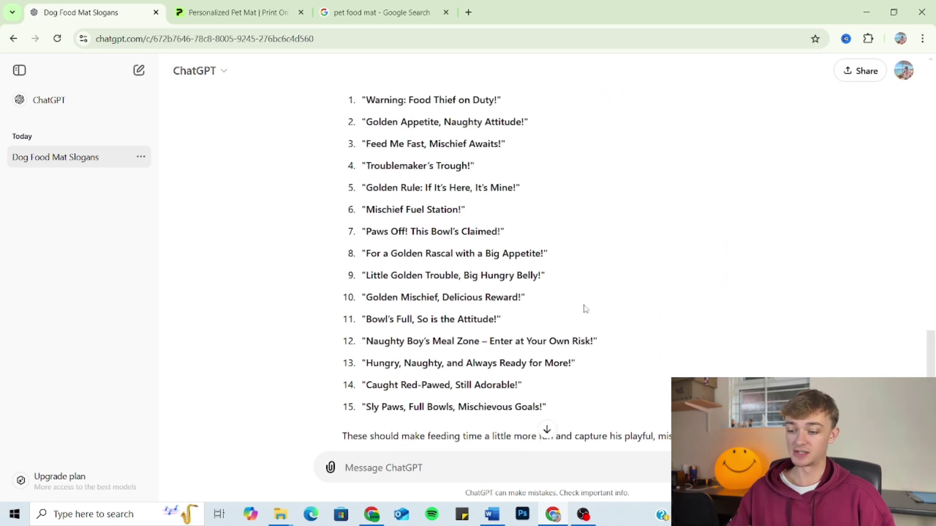
pyautogui.scroll(1, 586, 309)
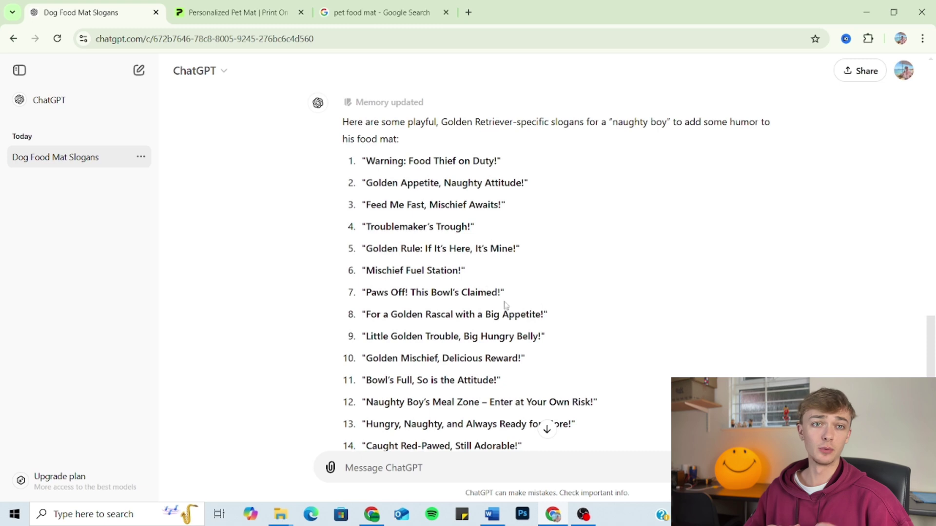
pyautogui.moveTo(367, 161); pyautogui.dragTo(533, 331)
pyautogui.scroll(-1, 539, 309)
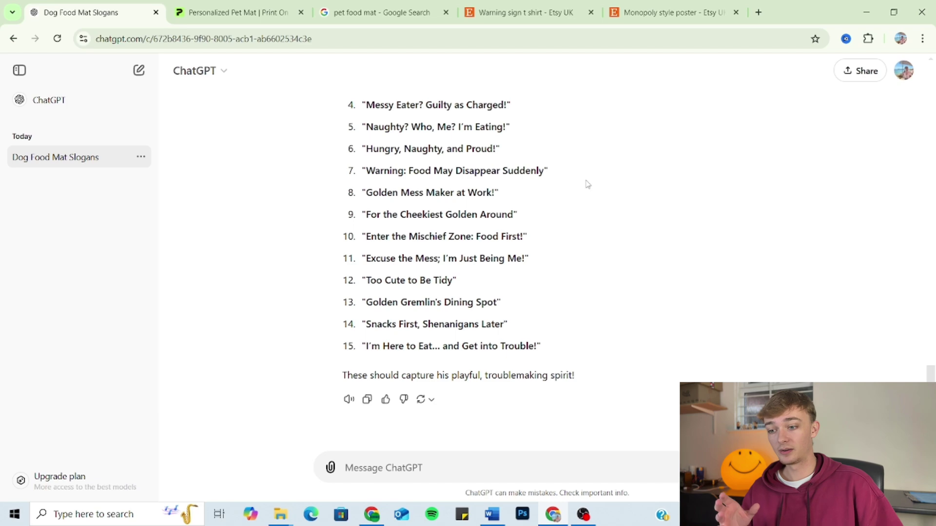
# Step: Browse the Etsy warning sign t-shirt listings
pyautogui.click(509, 22)
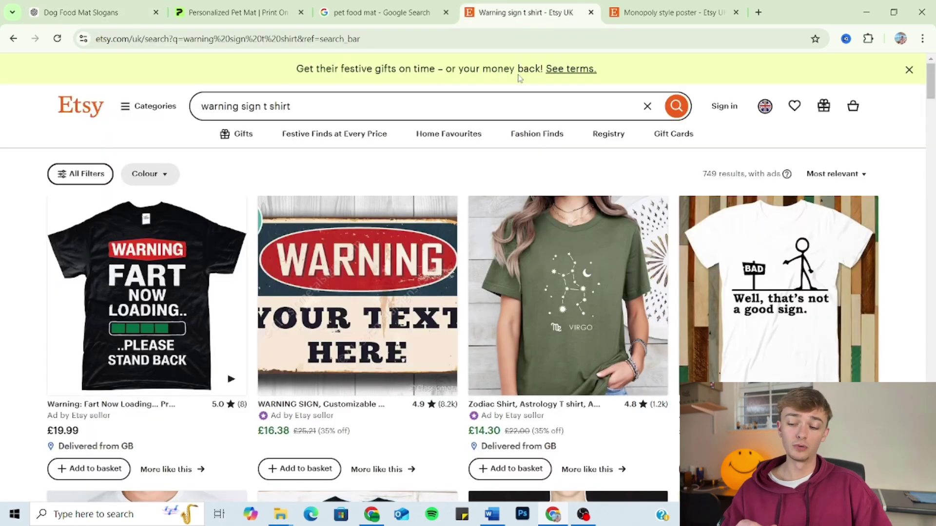
pyautogui.scroll(-5, 561, 210)
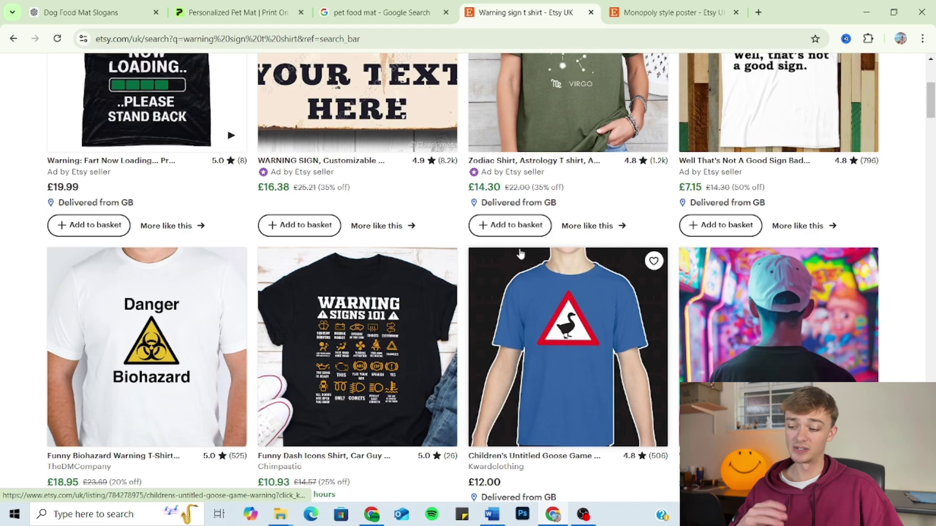
pyautogui.scroll(-5, 536, 273)
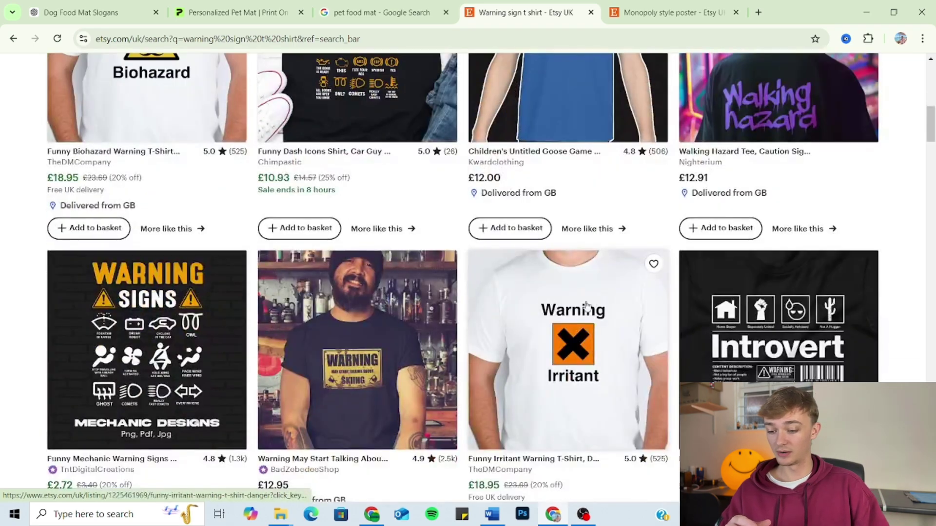
pyautogui.scroll(-2, 364, 367)
pyautogui.scroll(-8, 364, 367)
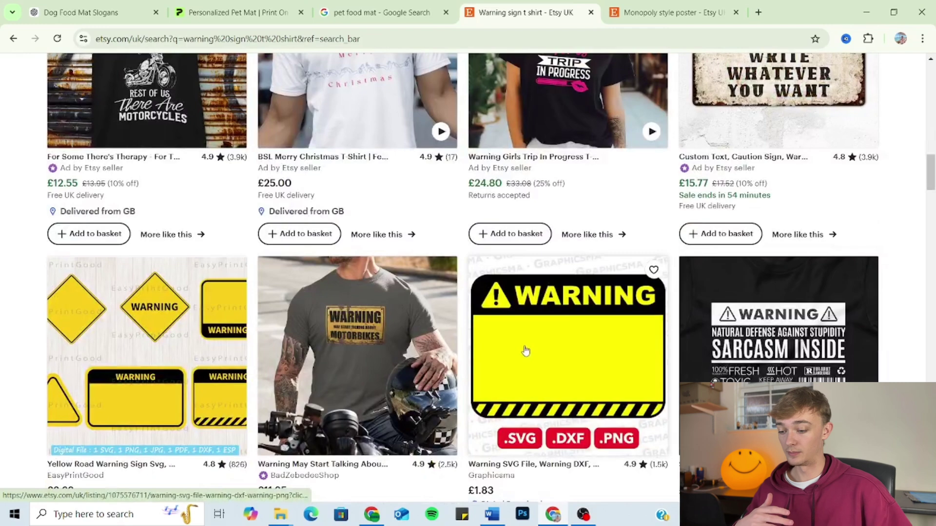
pyautogui.scroll(-1, 370, 336)
pyautogui.scroll(-6, 385, 336)
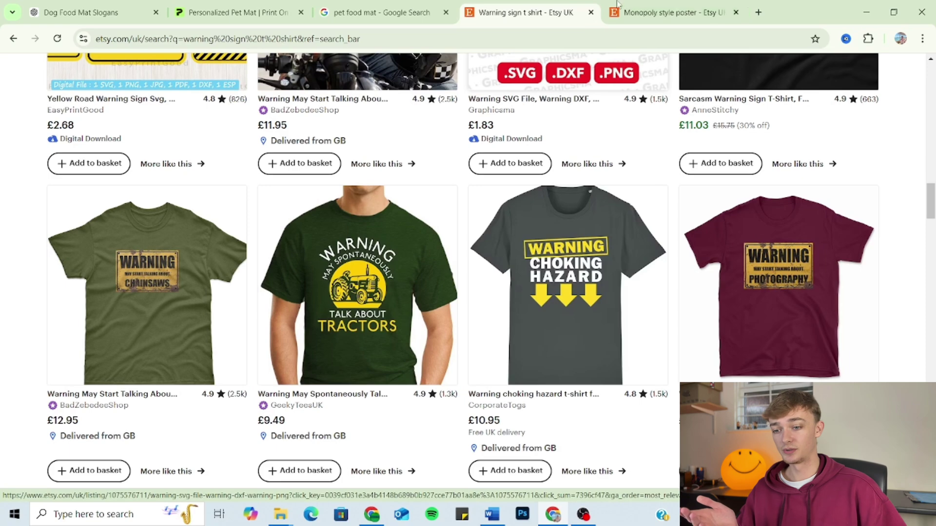
# Step: Look over the Monopoly-style poster results, then return to the Dog Food Mat Slogans chat
pyautogui.click(632, 12)
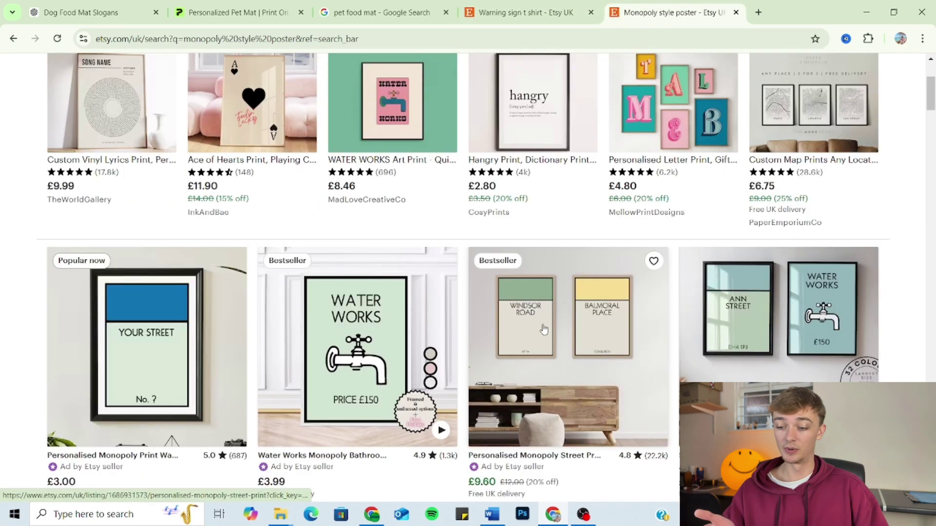
pyautogui.scroll(-1, 541, 324)
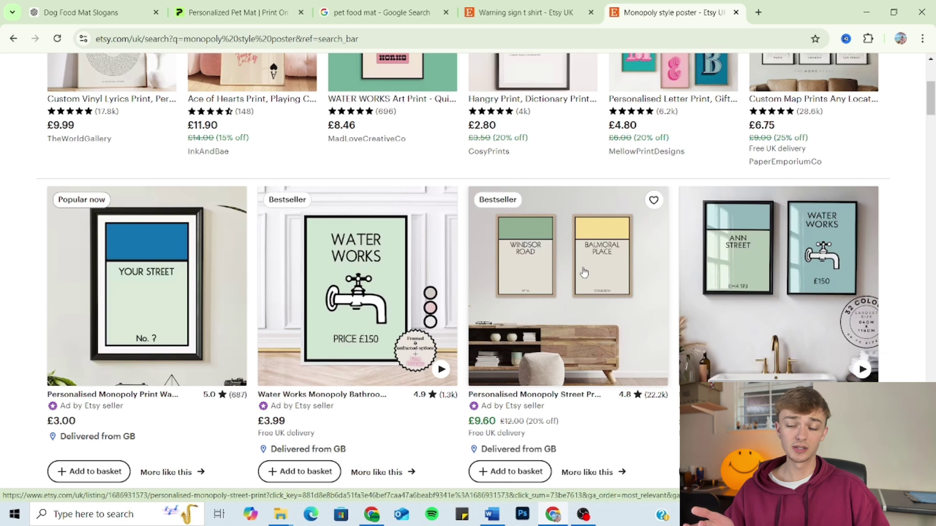
pyautogui.click(98, 12)
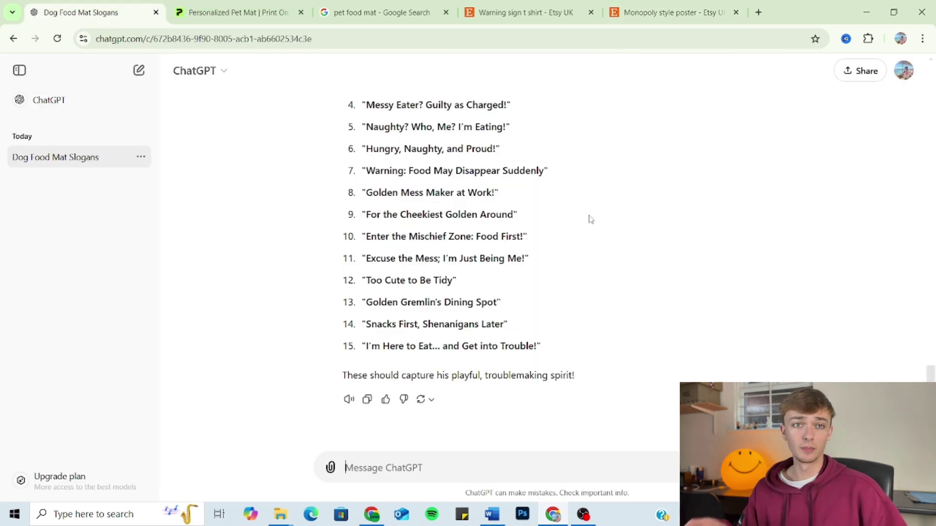
# Step: Scroll back to the earlier golden-retriever food mat slogan prompt and select its full text
pyautogui.scroll(3, 587, 222)
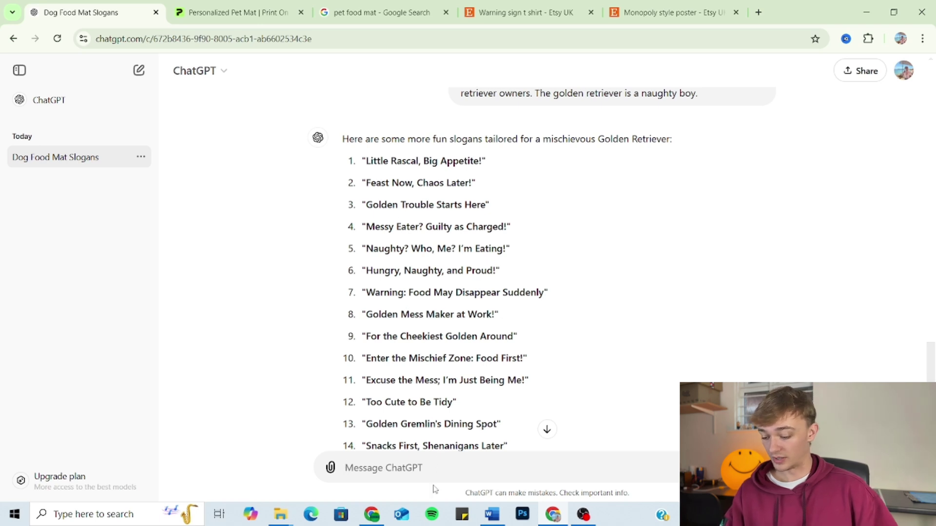
pyautogui.scroll(3, 461, 241)
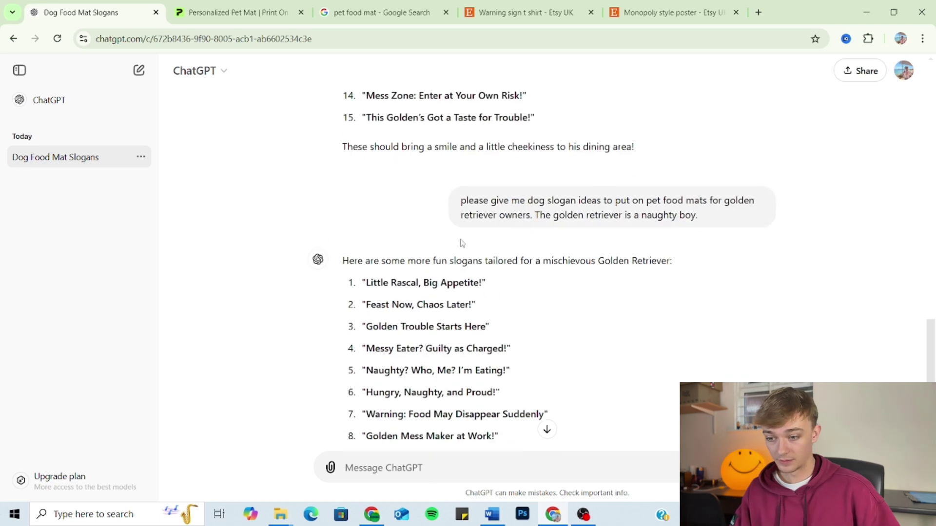
pyautogui.moveTo(462, 201); pyautogui.dragTo(702, 218)
pyautogui.hotkey('ctrl', 'c')
# Step: Paste the copied golden-retriever slogan prompt into a new message and look it over
pyautogui.click(530, 461)
pyautogui.hotkey('ctrl', 'v')
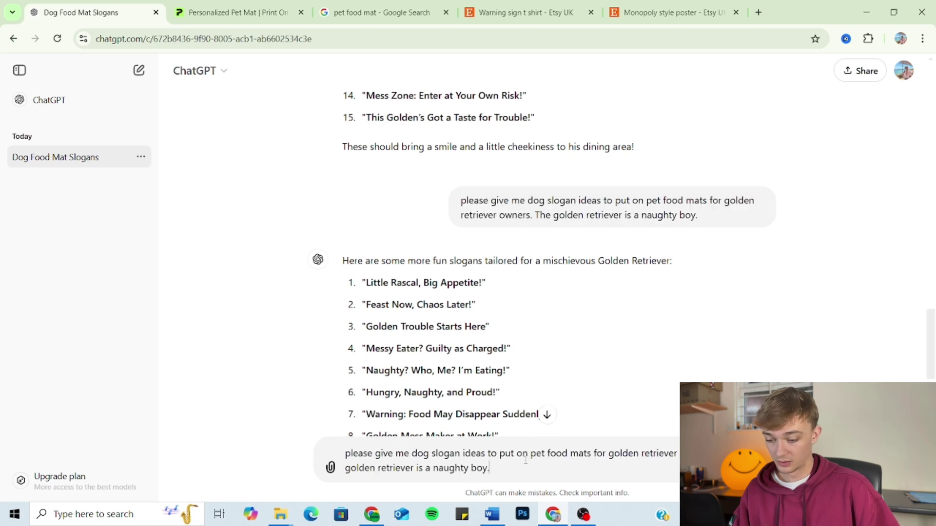
pyautogui.moveTo(354, 451); pyautogui.dragTo(406, 452)
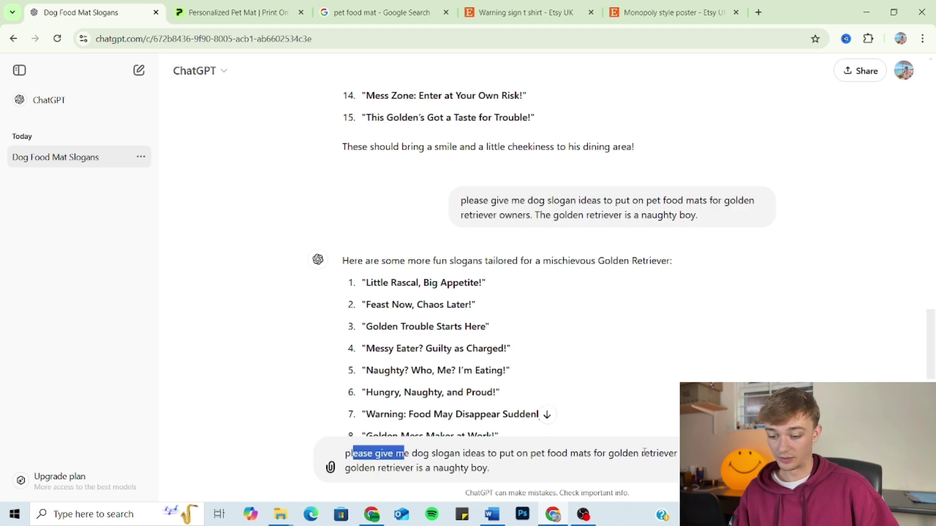
pyautogui.doubleClick(617, 454)
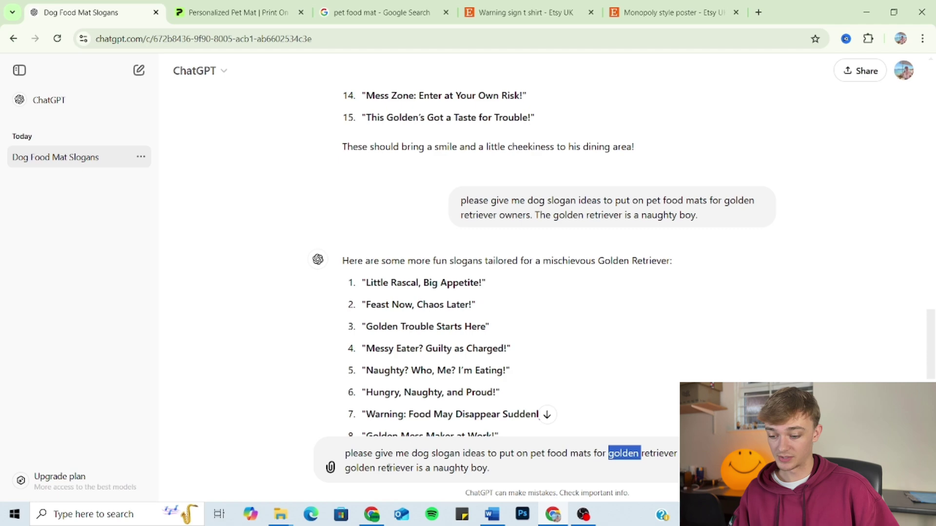
pyautogui.moveTo(375, 468); pyautogui.dragTo(465, 468)
pyautogui.click(521, 469)
pyautogui.scroll(-3, 522, 400)
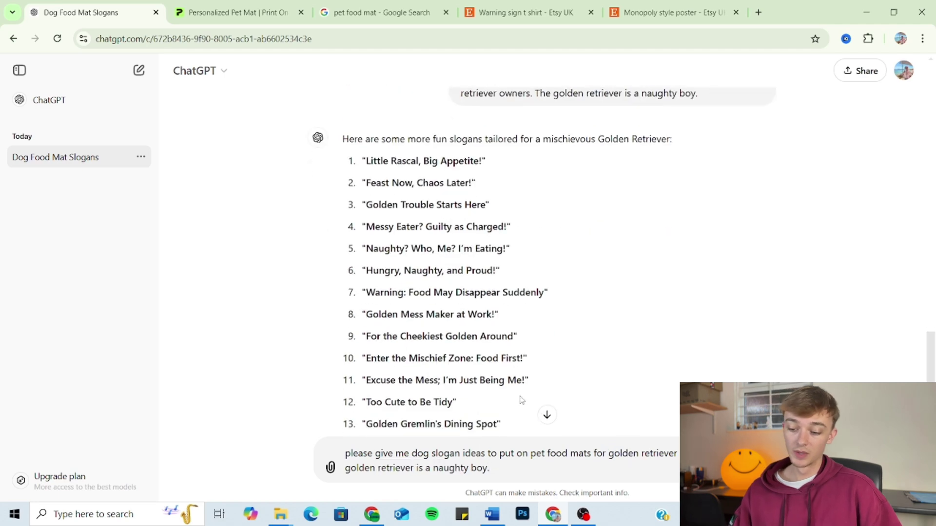
pyautogui.scroll(-2, 519, 390)
# Step: Append 'Write them as though they were part of a warning sign.' and send the prompt
pyautogui.write('W')
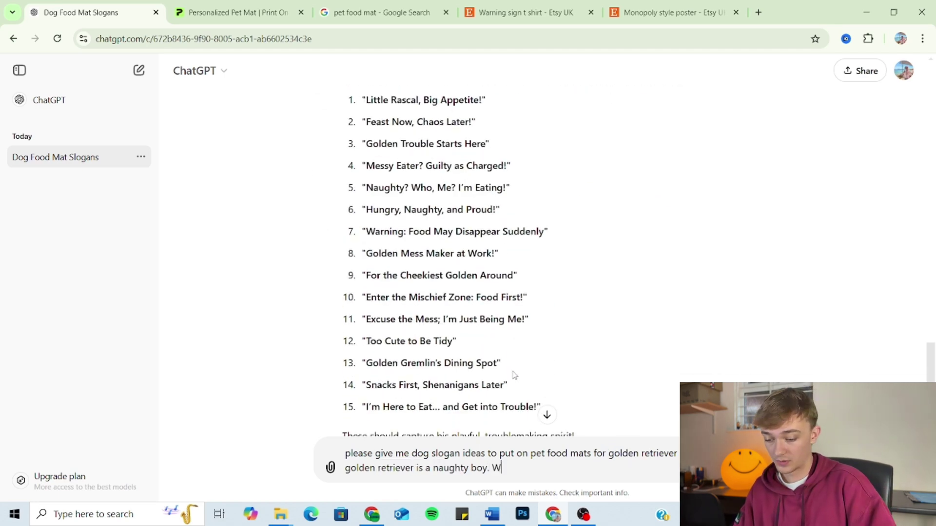
pyautogui.write('rite them as thoug')
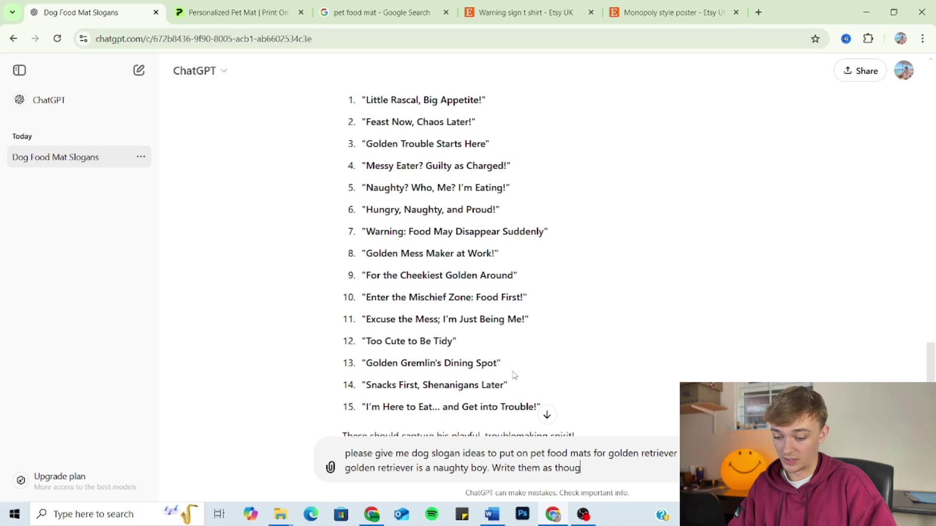
pyautogui.write('h they were part of a w')
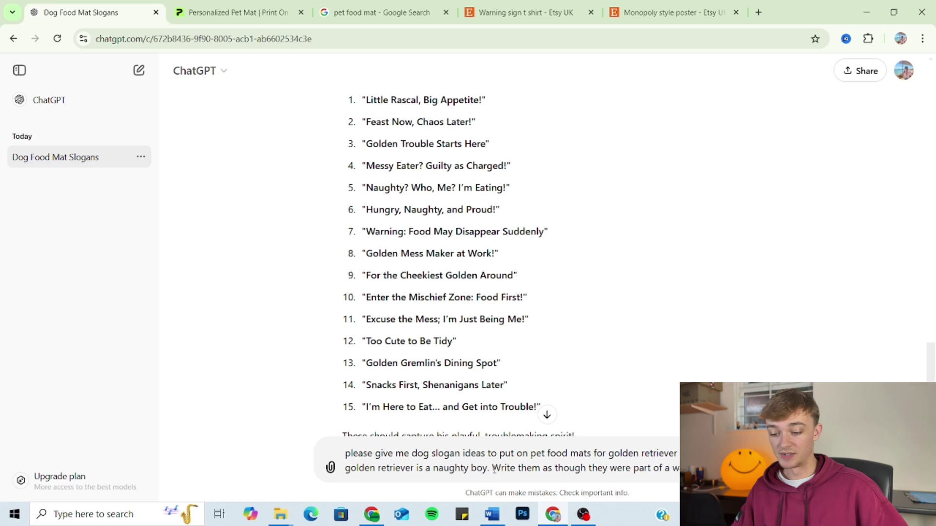
pyautogui.moveTo(492, 469); pyautogui.dragTo(683, 469)
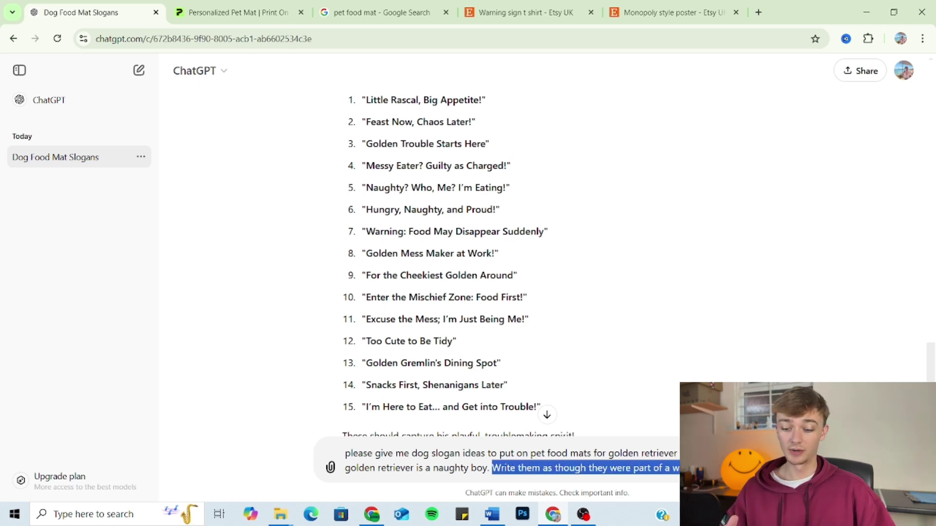
pyautogui.press('Right')
pyautogui.press('Return')
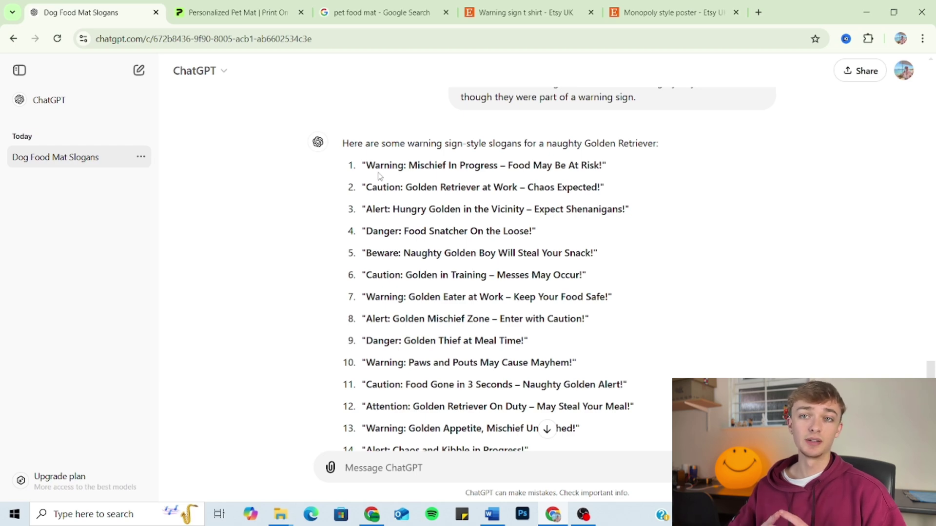
pyautogui.scroll(12, 454, 278)
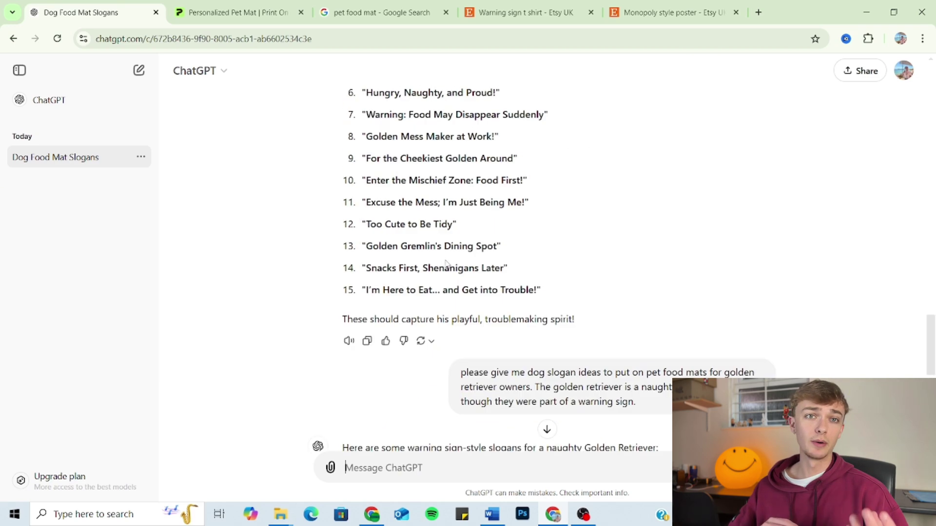
pyautogui.scroll(-14, 453, 280)
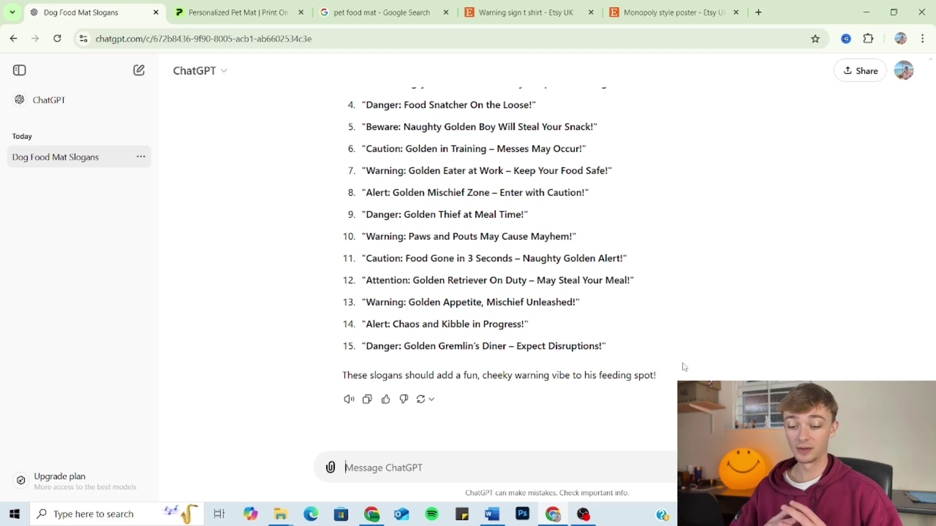
# Step: Copy the warning-sign slogan prompt and paste it into a new message
pyautogui.scroll(5, 560, 268)
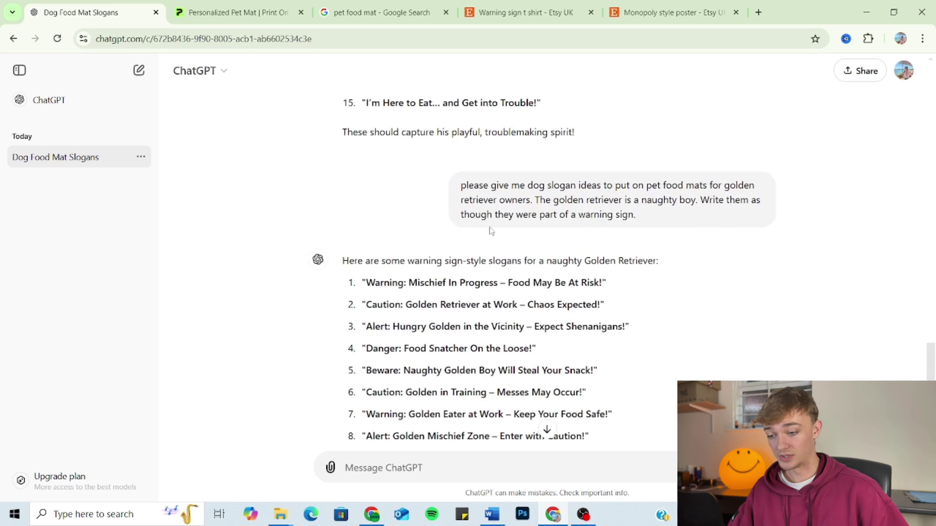
pyautogui.moveTo(461, 189); pyautogui.dragTo(636, 218)
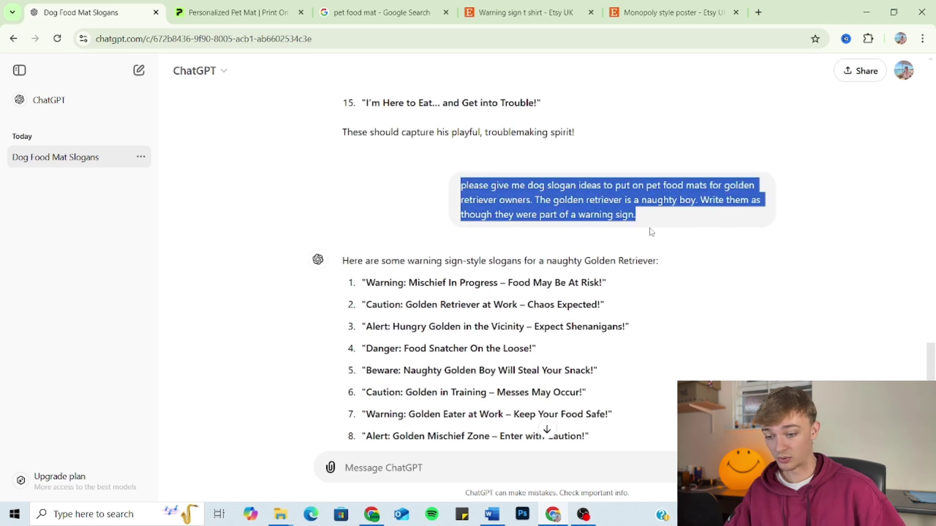
pyautogui.scroll(-6, 629, 243)
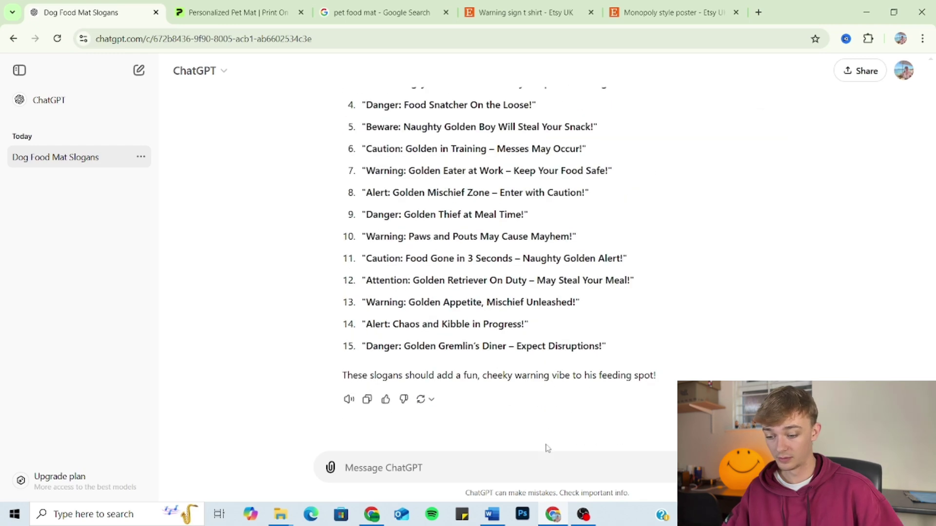
pyautogui.click(541, 465)
pyautogui.hotkey('ctrl', 'v')
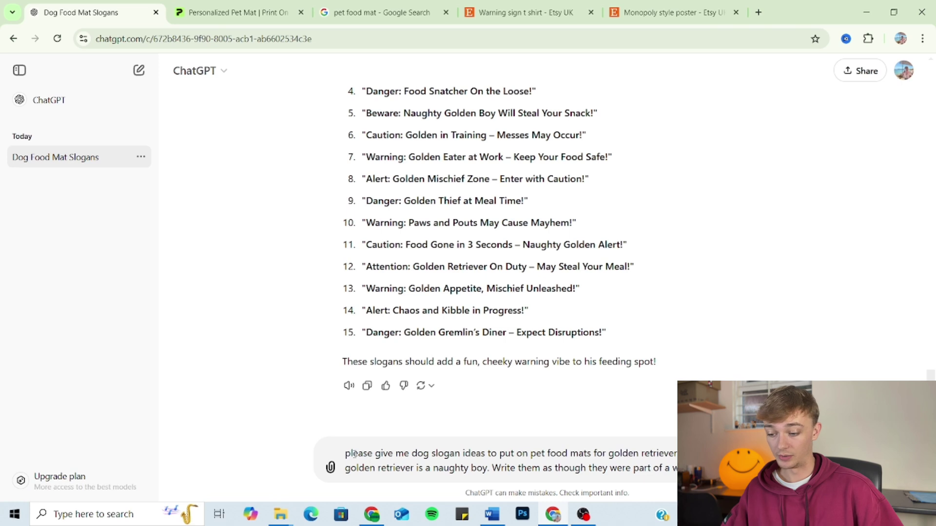
pyautogui.moveTo(354, 454); pyautogui.dragTo(692, 473)
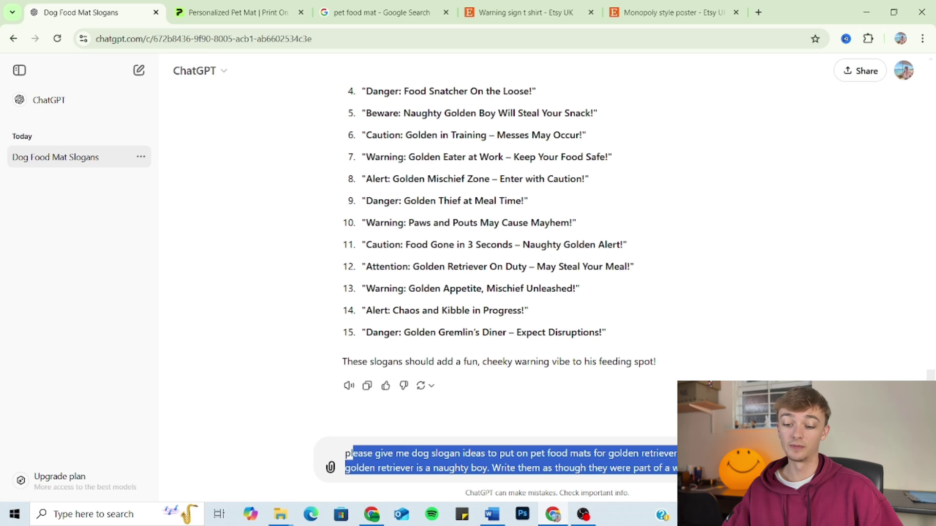
pyautogui.click(692, 473)
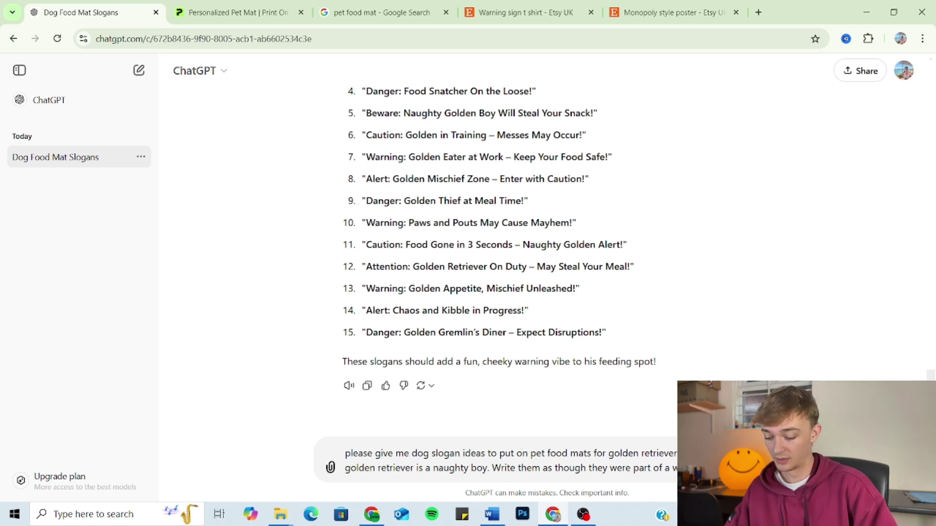
# Step: Add 'Make them 6 words maximum.' on a new line and send the prompt
pyautogui.hotkey('shift', 'Return')
pyautogui.write('Make')
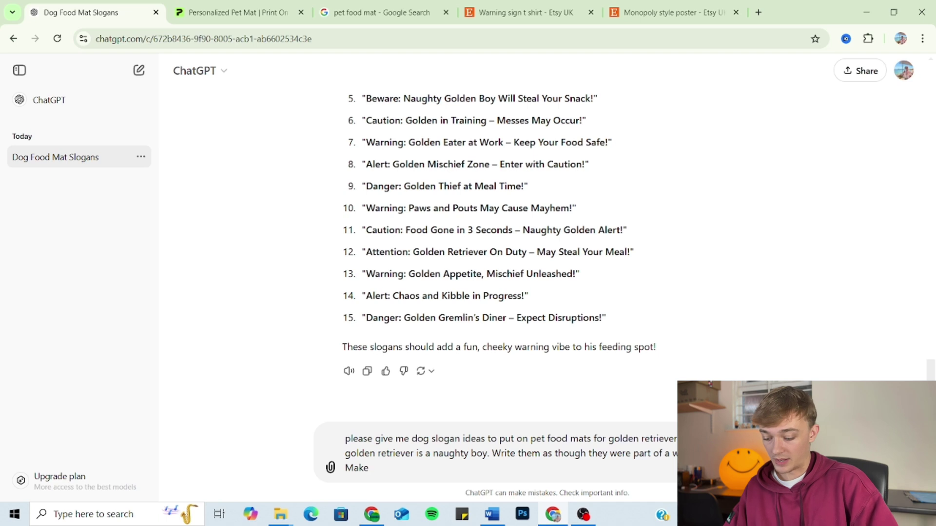
pyautogui.write(' them 6 wor')
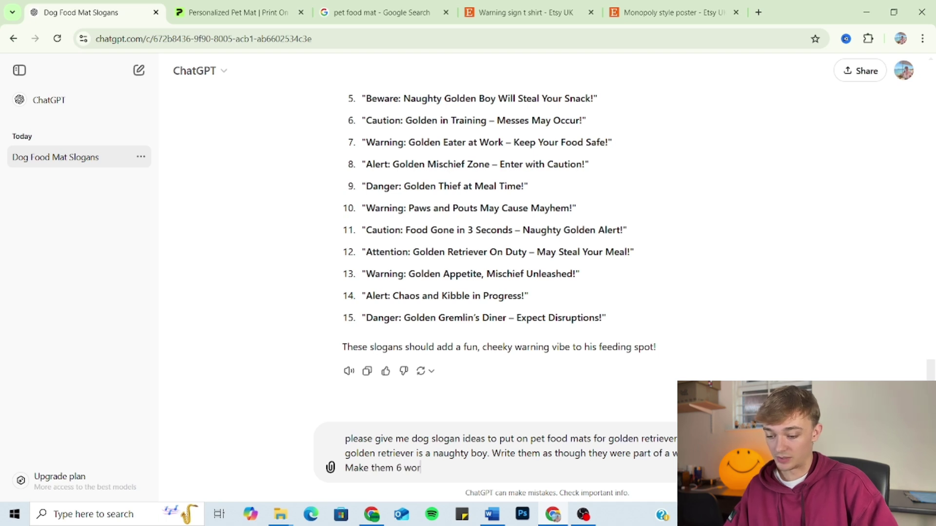
pyautogui.write('ds maximum.')
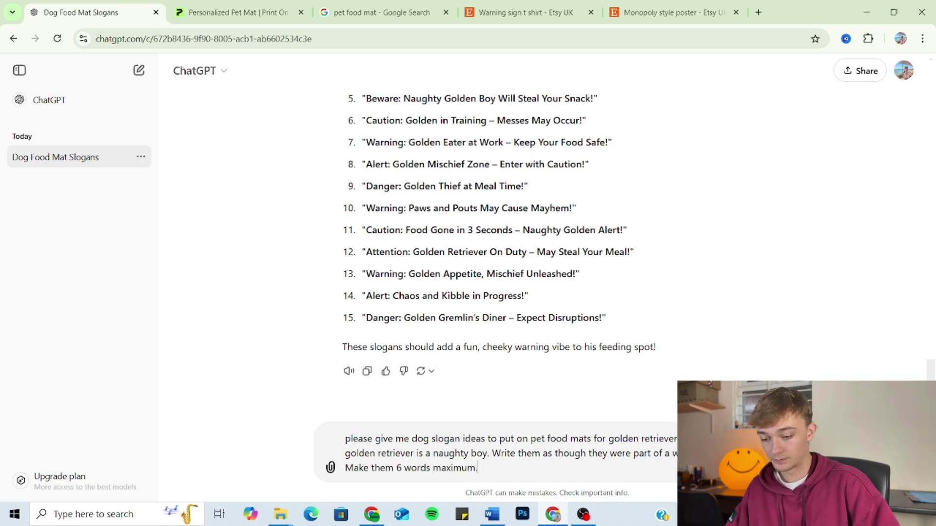
pyautogui.press('Return')
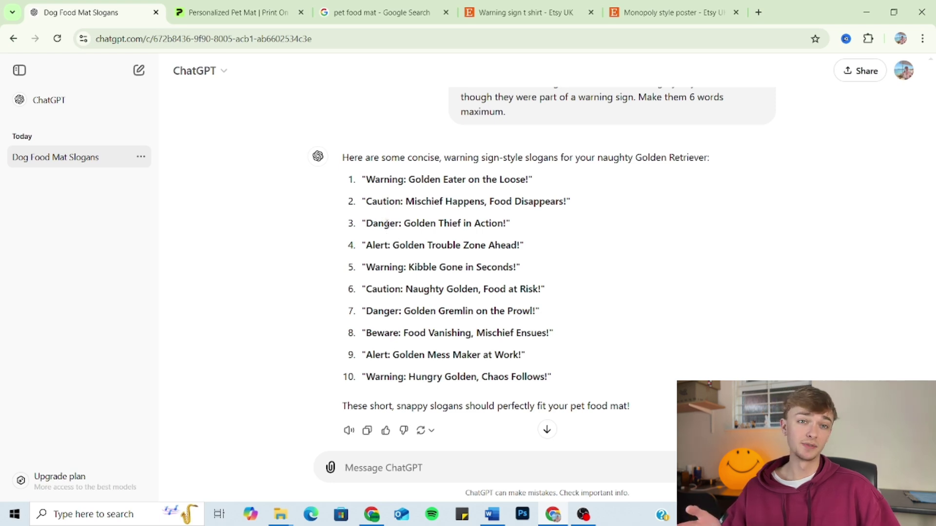
# Step: Highlight the 'Golden Thief in Action', 'Golden Eater on the Loose' and 'Hungry Golden, Chaos Follows' slogans, then scroll up
pyautogui.moveTo(384, 224); pyautogui.dragTo(507, 223)
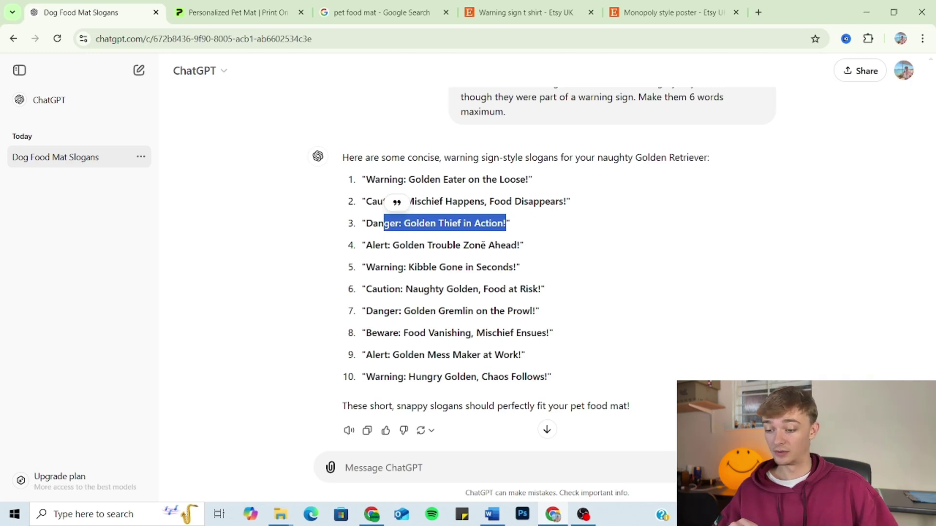
pyautogui.moveTo(404, 179); pyautogui.dragTo(519, 179)
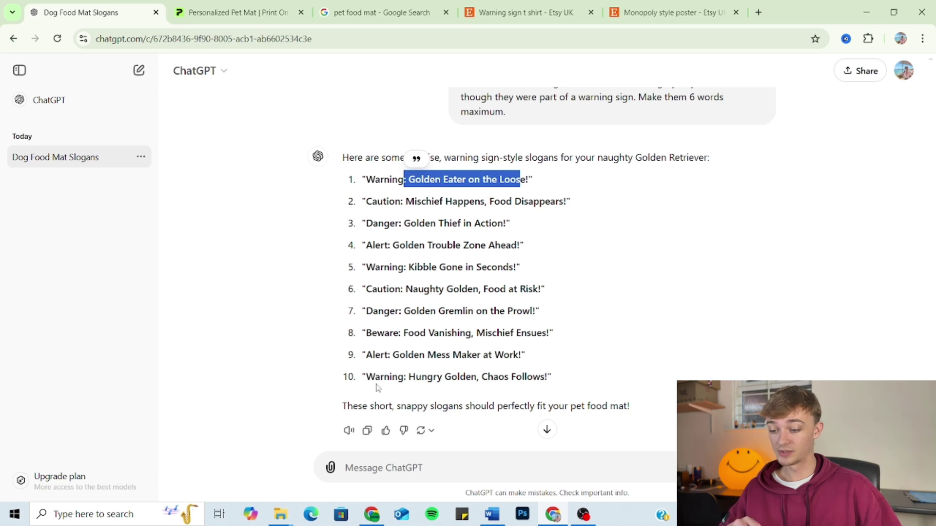
pyautogui.moveTo(375, 378); pyautogui.dragTo(504, 379)
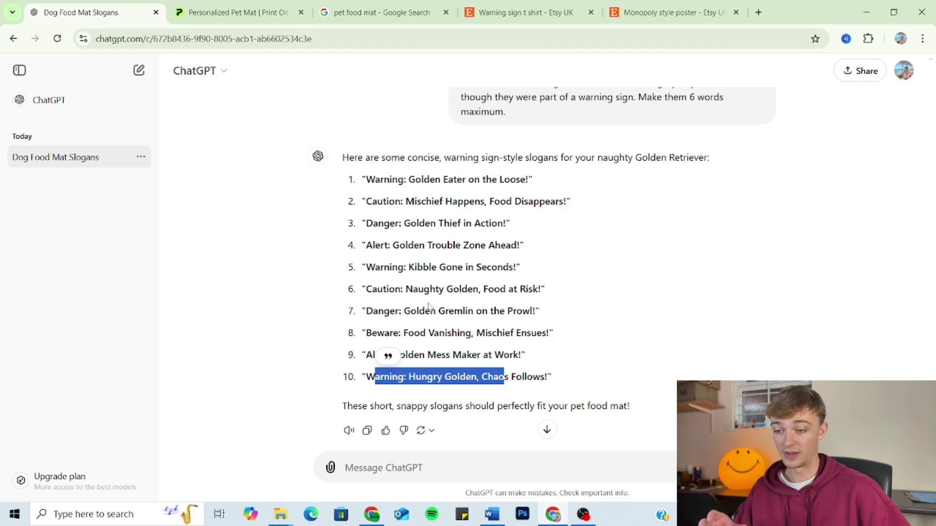
pyautogui.scroll(20, 438, 303)
pyautogui.scroll(15, 441, 303)
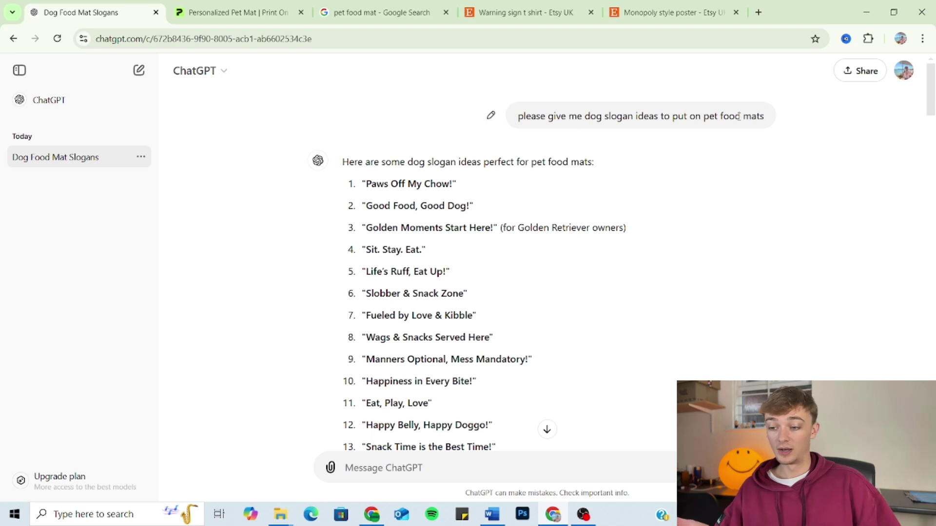
# Step: Highlight the 'Paws Off My Chow!' slogan and scroll down to the six-word warning-sign replies
pyautogui.moveTo(366, 185); pyautogui.dragTo(442, 190)
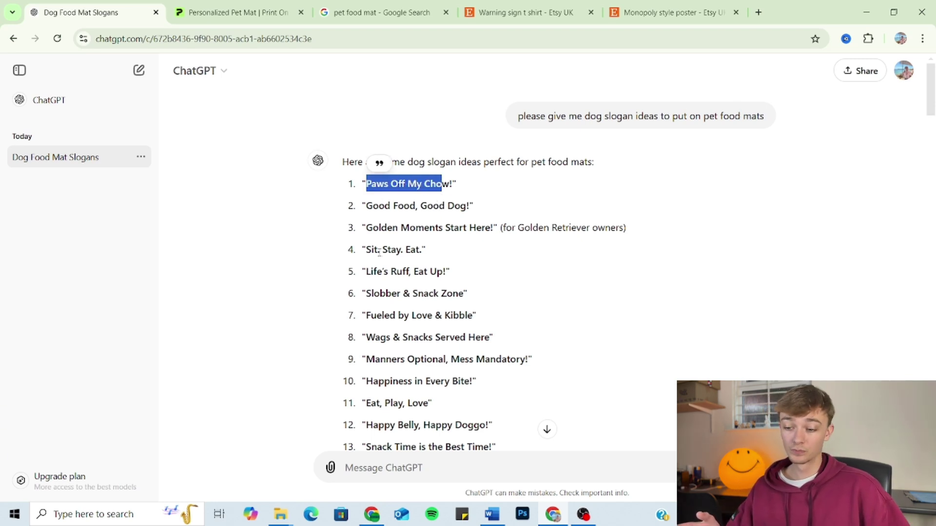
pyautogui.scroll(-2, 406, 251)
pyautogui.moveTo(931, 122); pyautogui.dragTo(932, 377)
pyautogui.scroll(-8, 622, 309)
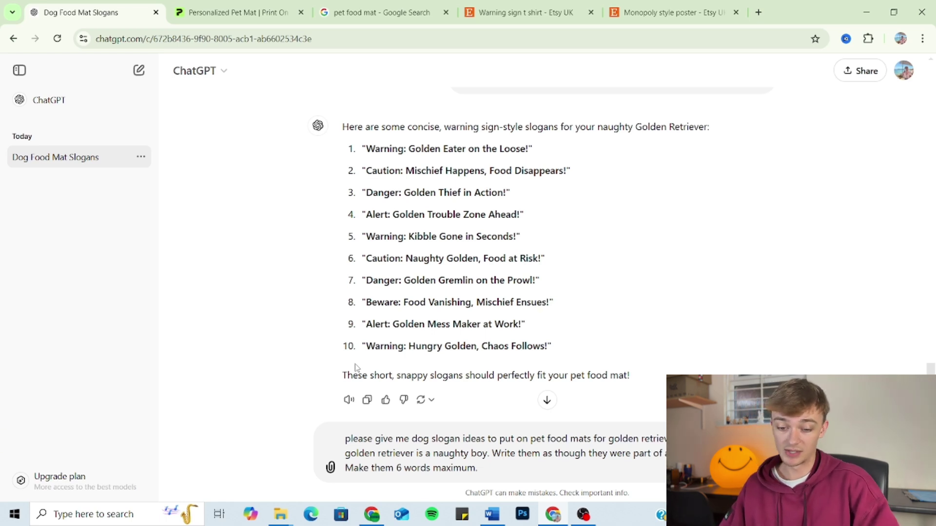
# Step: Send 'Make them christmas themed.' and highlight the 'Christmas Feast, Golden Mischief' and 'Golden Christmas Gremlin' slogans
pyautogui.write('Make them ')
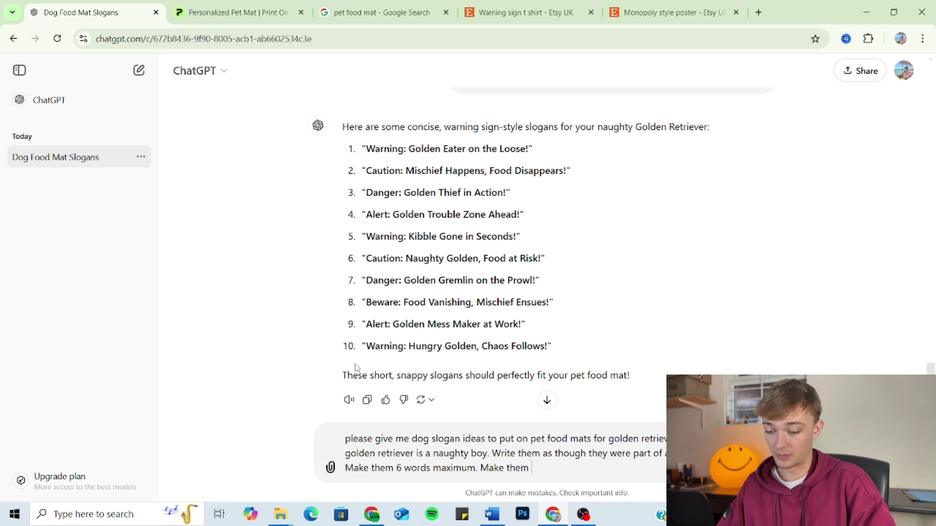
pyautogui.write('christmas themed')
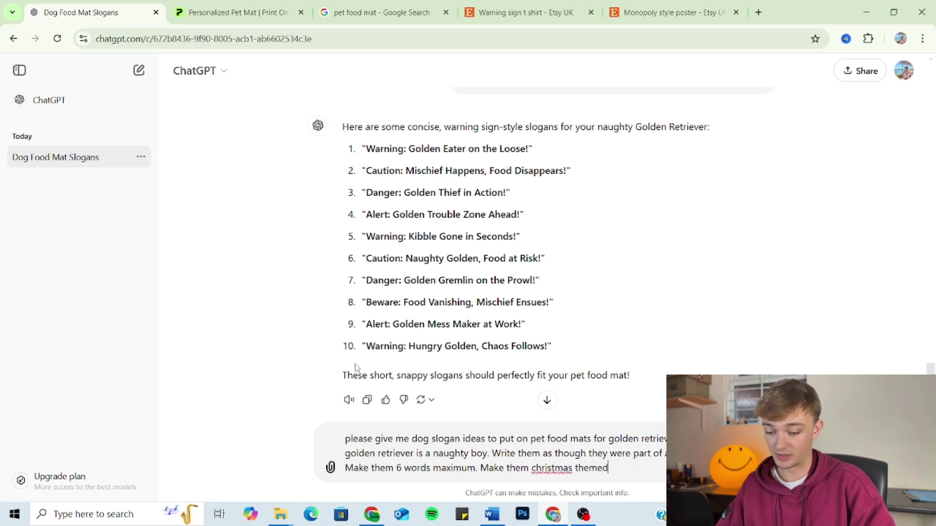
pyautogui.write('.')
pyautogui.press('Return')
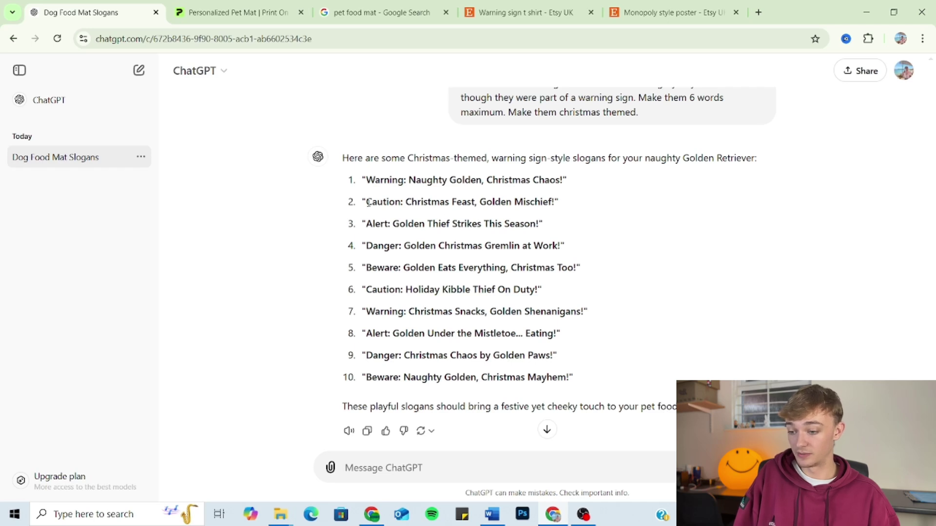
pyautogui.moveTo(366, 202); pyautogui.dragTo(514, 203)
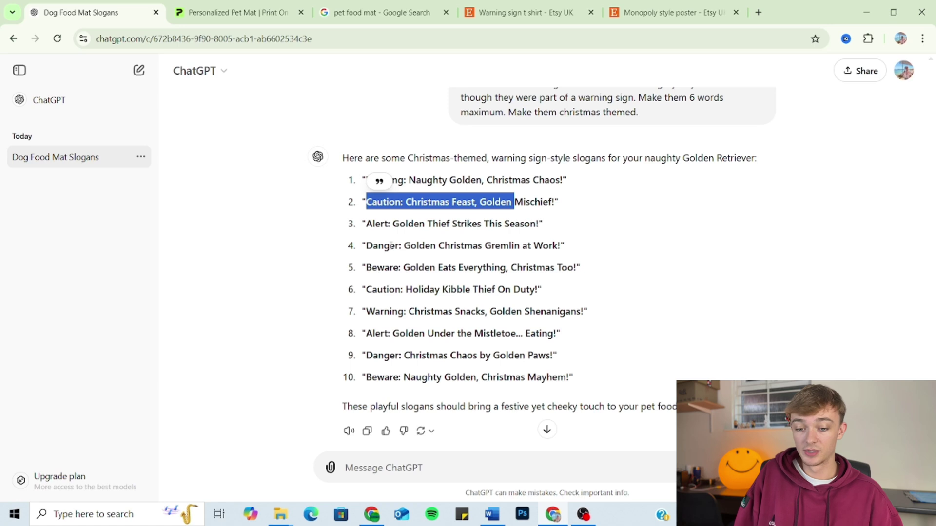
pyautogui.moveTo(391, 246); pyautogui.dragTo(498, 245)
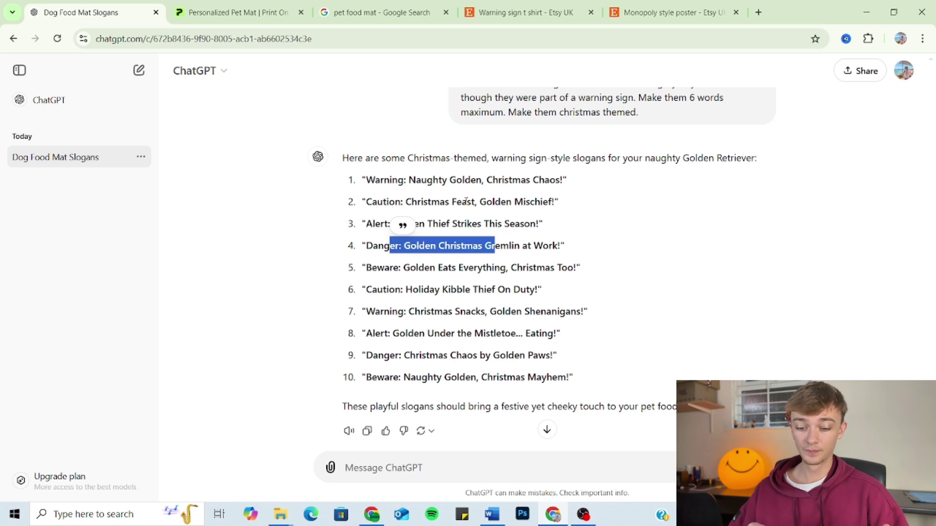
pyautogui.scroll(15, 645, 359)
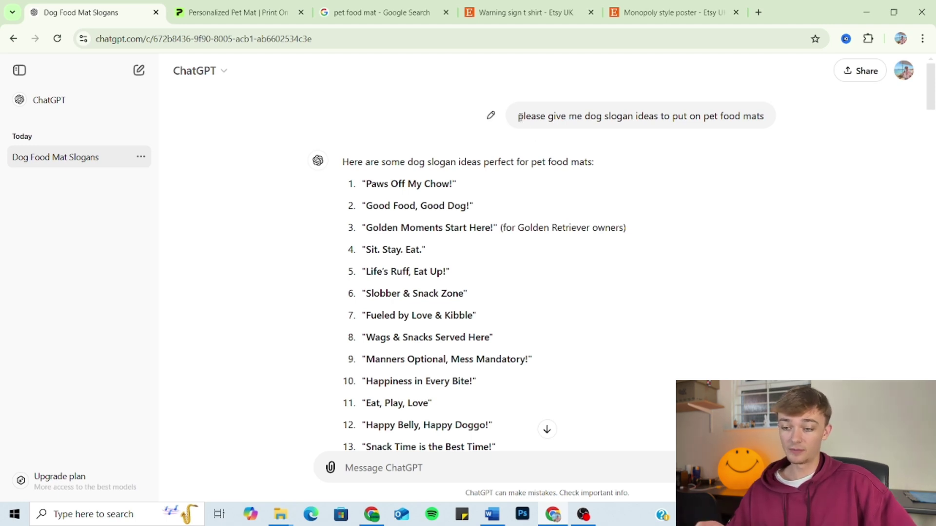
pyautogui.moveTo(525, 117); pyautogui.dragTo(767, 130)
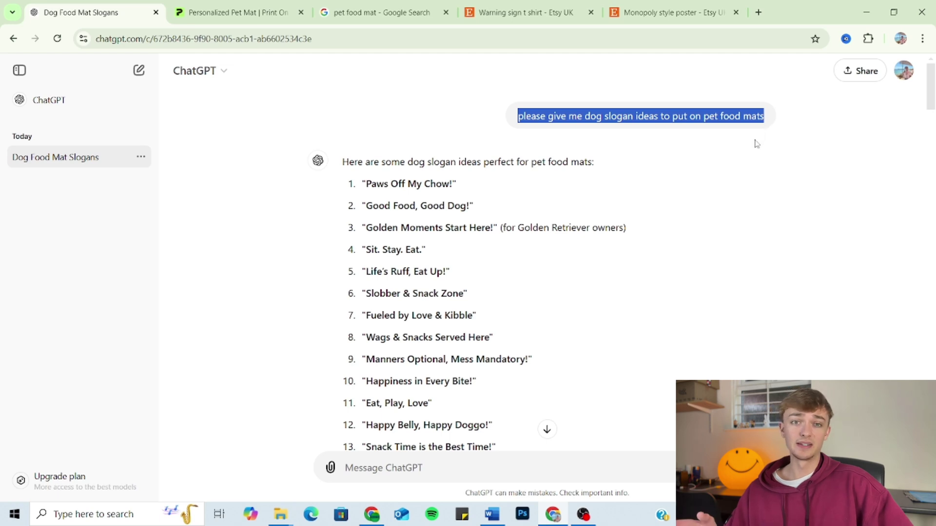
pyautogui.scroll(-1, 754, 146)
pyautogui.scroll(-5, 754, 146)
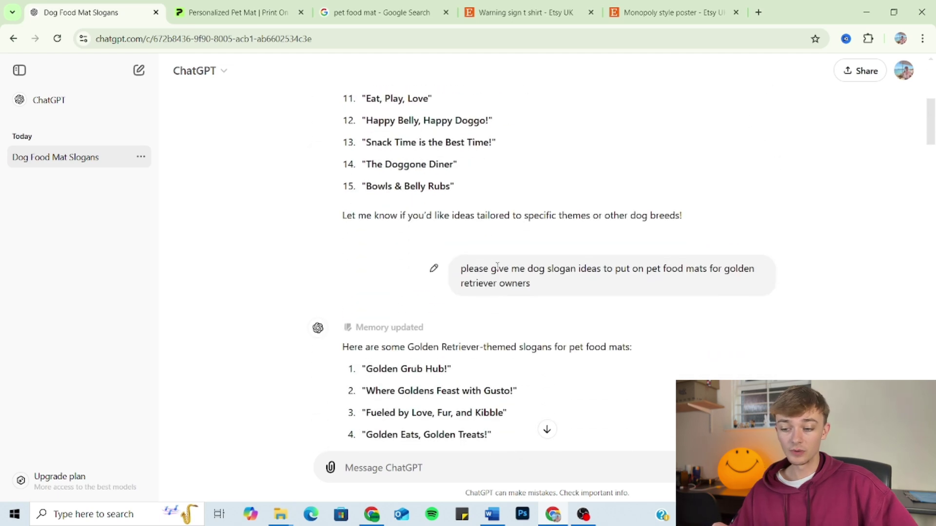
pyautogui.moveTo(462, 270); pyautogui.dragTo(545, 290)
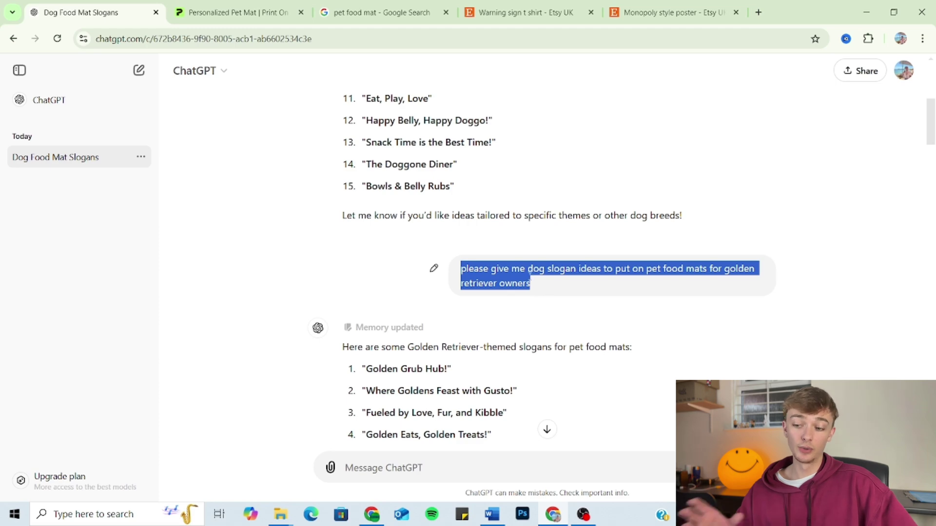
pyautogui.scroll(-7, 529, 268)
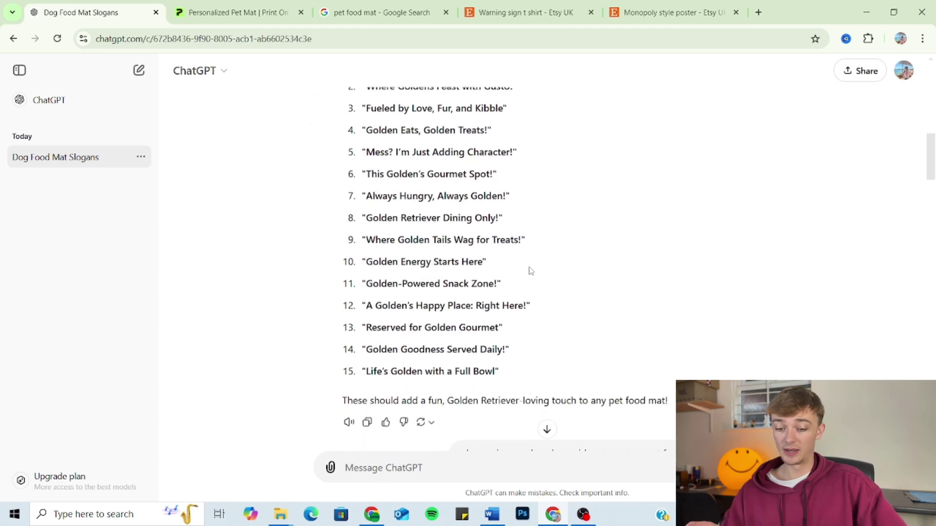
pyautogui.scroll(-1, 529, 271)
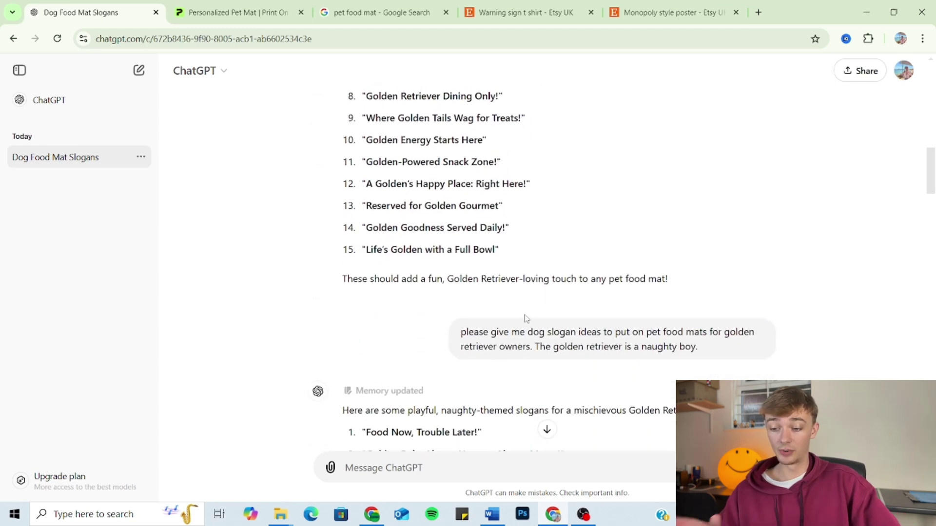
pyautogui.moveTo(479, 332); pyautogui.dragTo(677, 348)
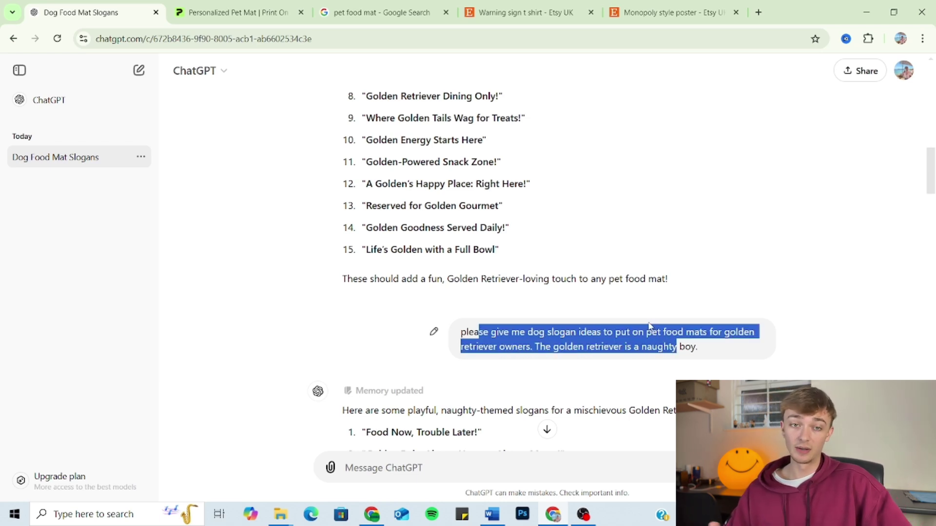
pyautogui.scroll(-7, 634, 327)
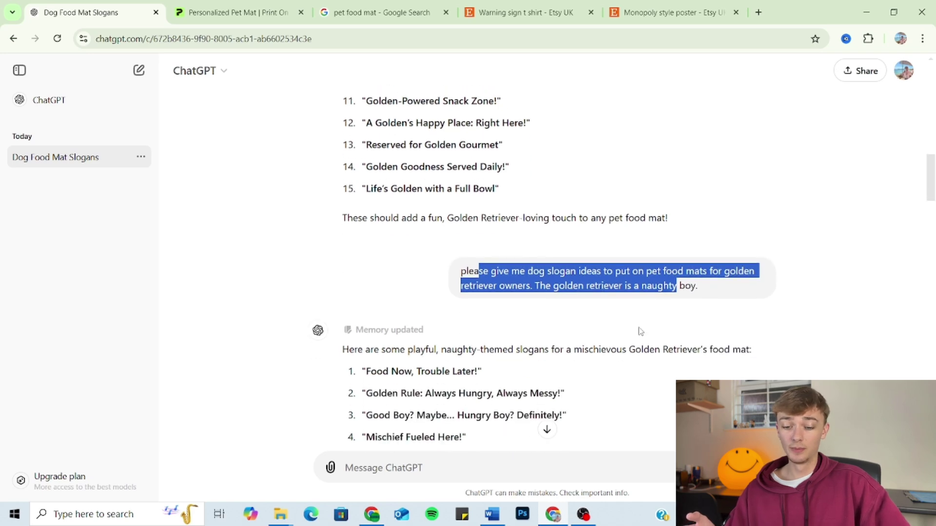
pyautogui.scroll(-4, 605, 315)
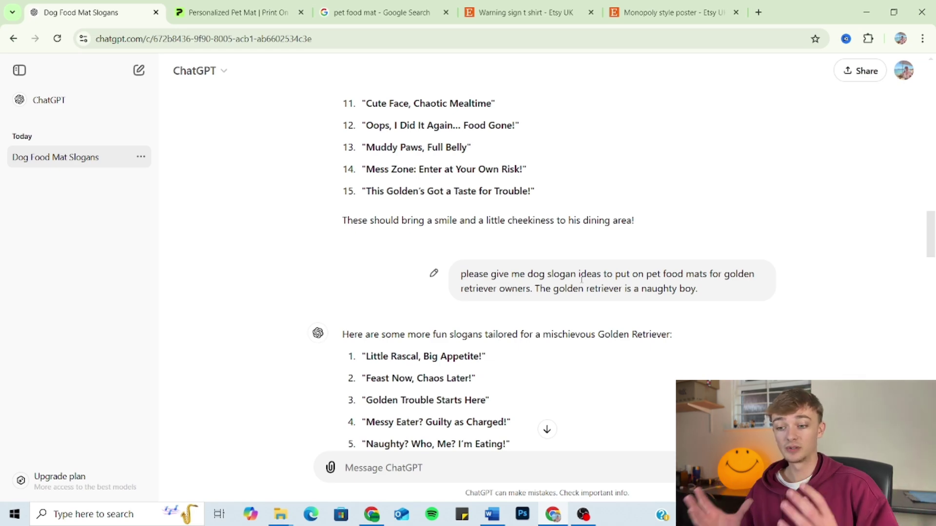
pyautogui.scroll(-9, 582, 279)
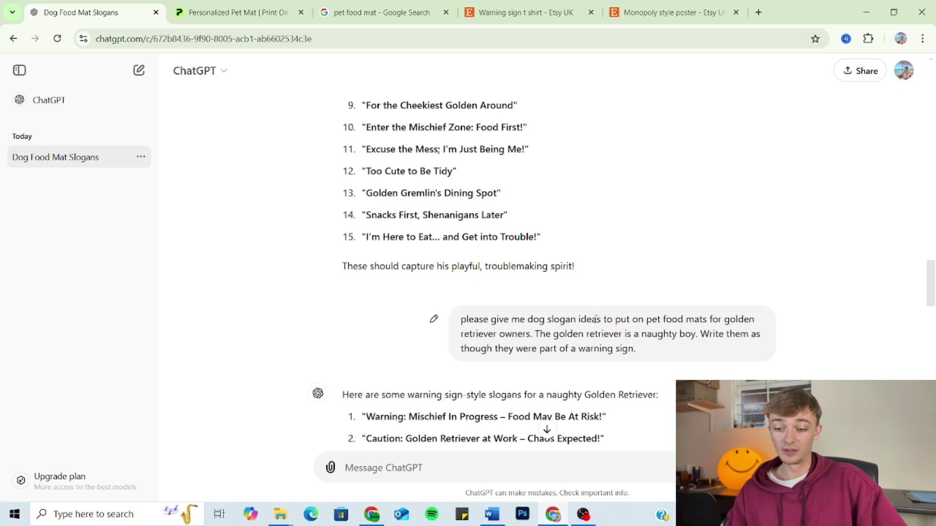
pyautogui.scroll(-1, 591, 332)
pyautogui.scroll(-2, 592, 334)
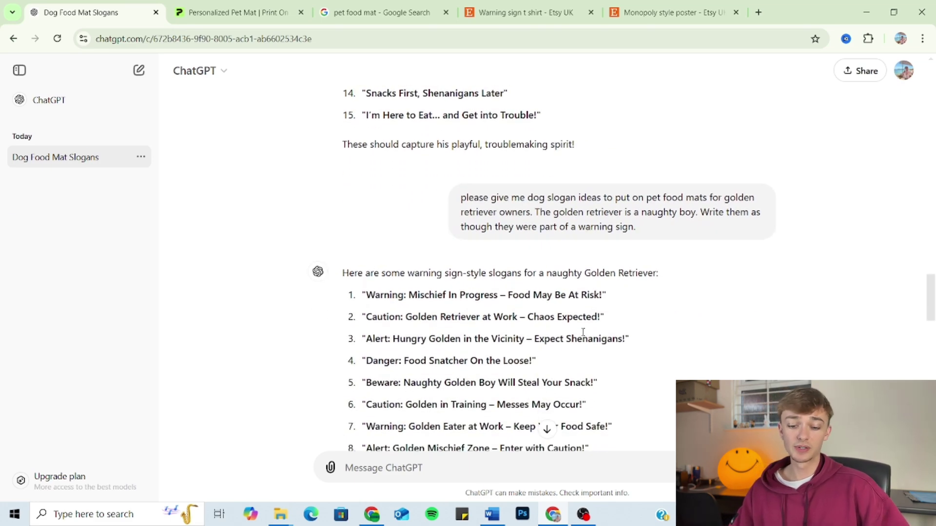
pyautogui.scroll(-7, 583, 333)
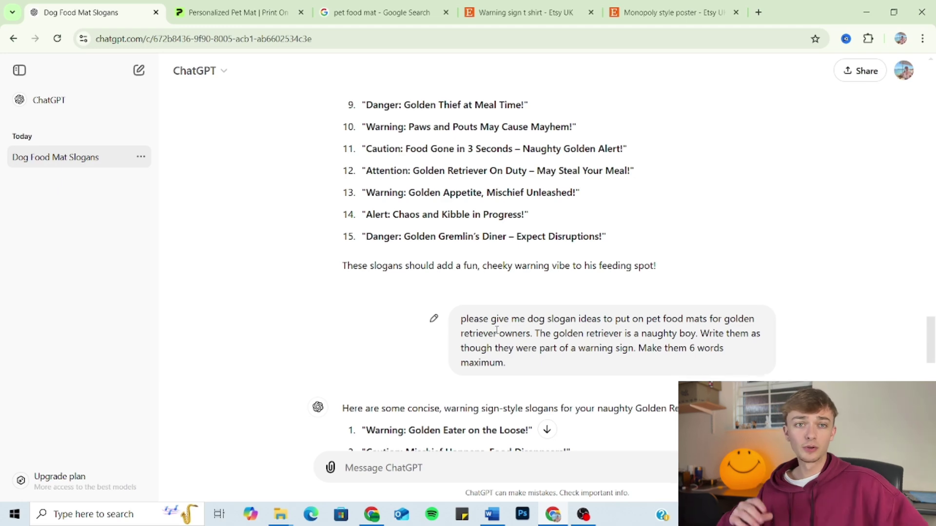
pyautogui.scroll(-1, 541, 317)
pyautogui.scroll(-2, 539, 314)
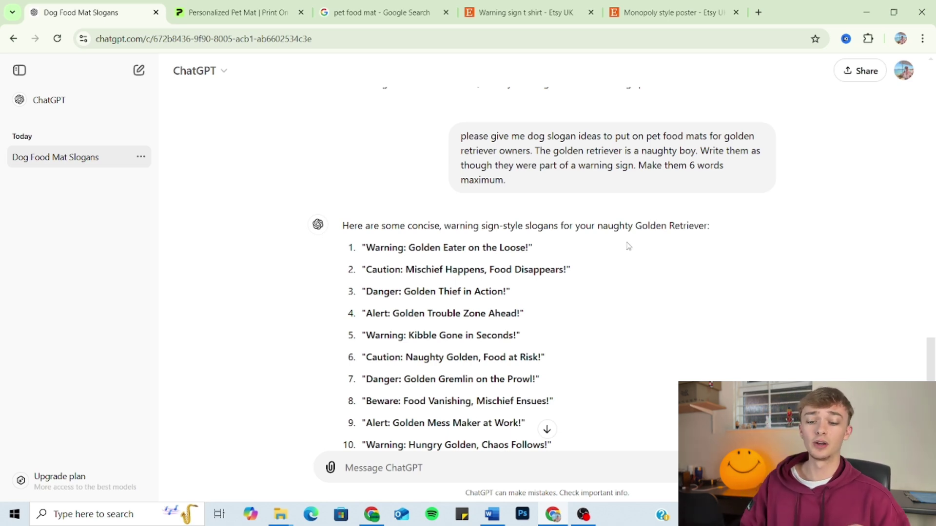
pyautogui.scroll(-1, 627, 262)
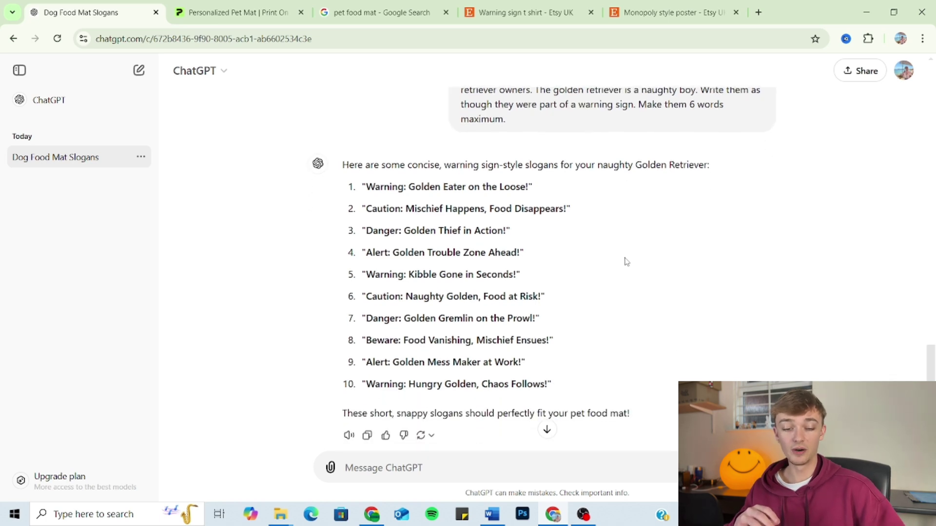